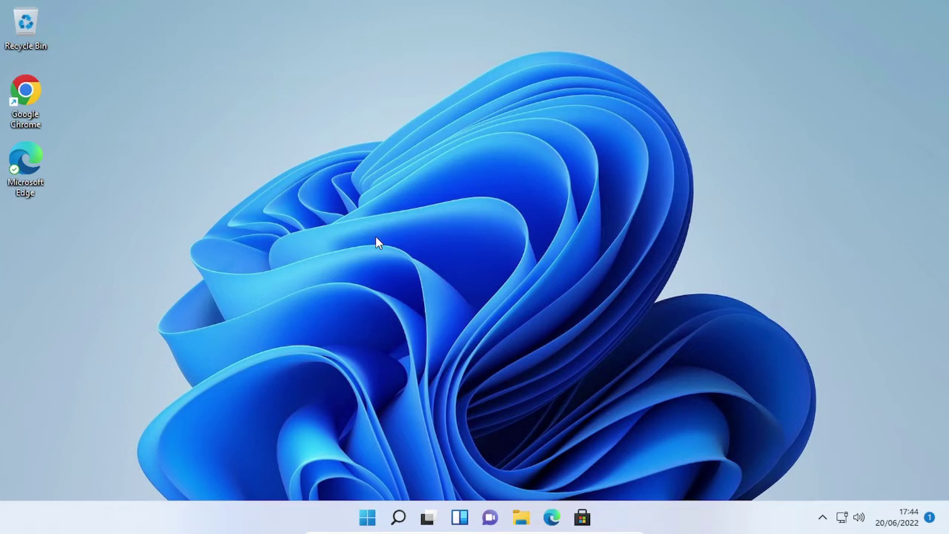
Open the Windows Features settings, leave Internet Information Services turned off, and confirm
left_click(367, 517)
type("windows f")
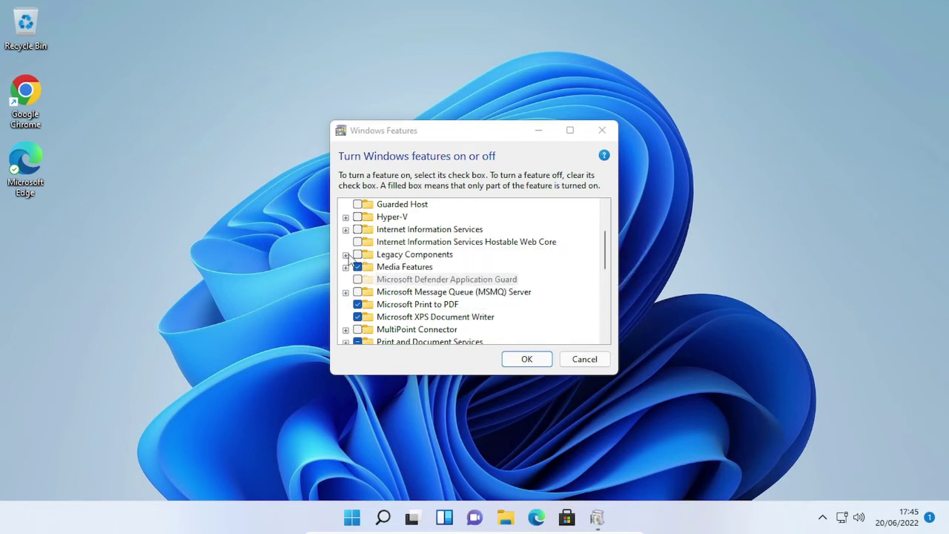
left_click(358, 230)
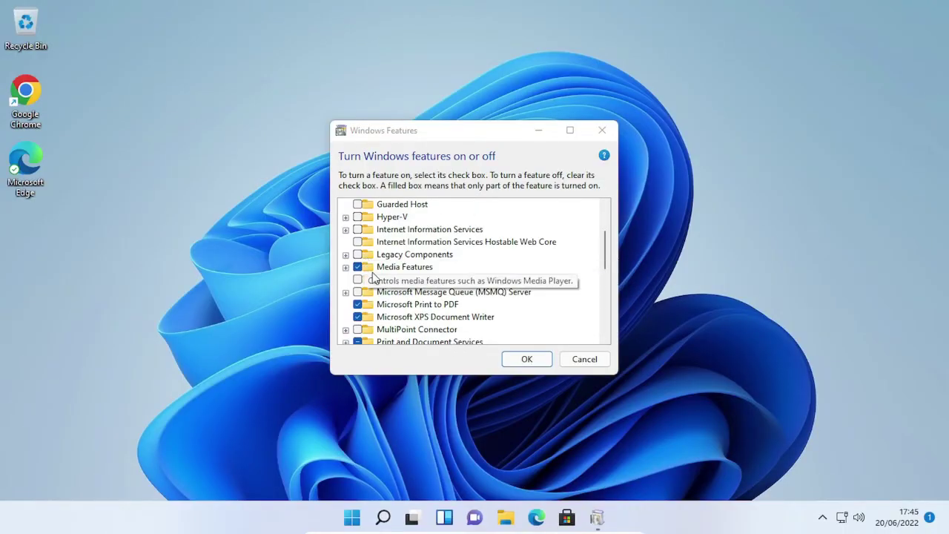
left_click(358, 231)
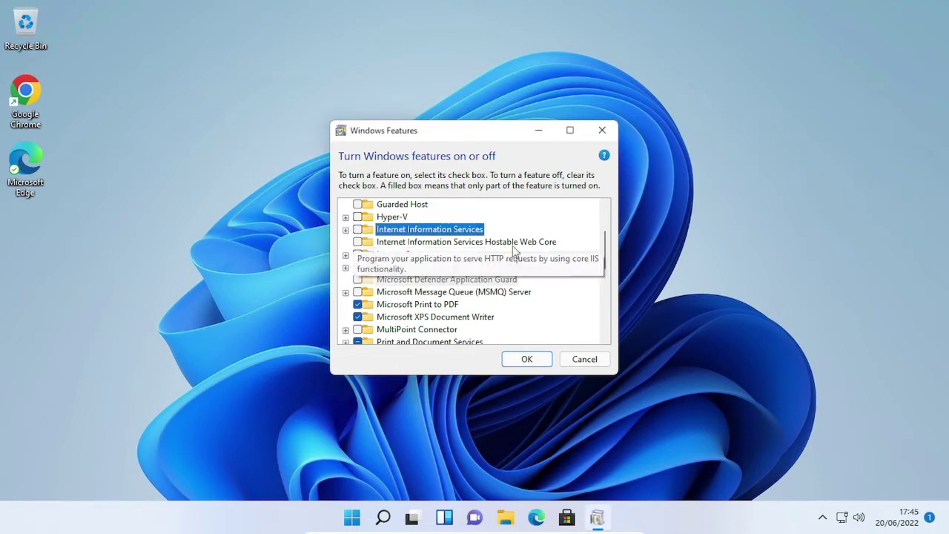
left_click(522, 361)
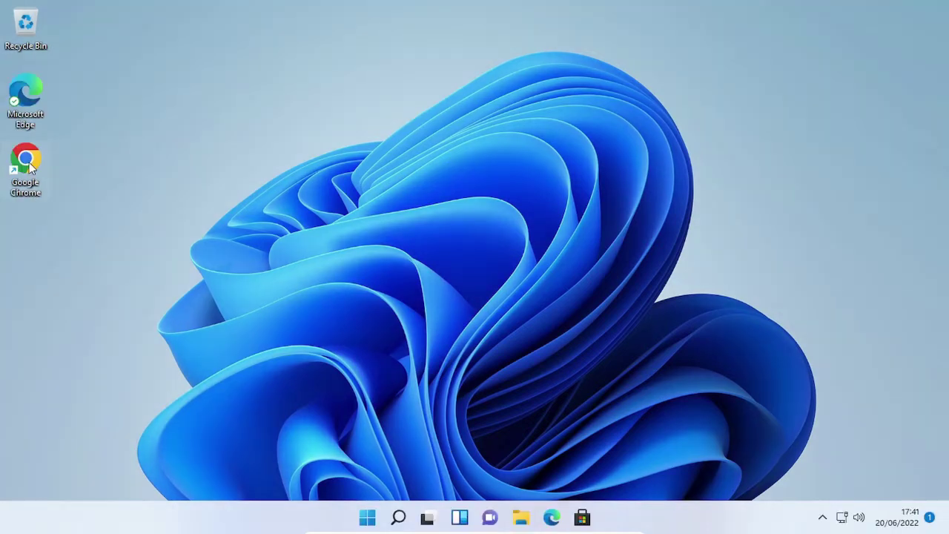
Launch Google Chrome and go to apachelounge.com
double_click(28, 168)
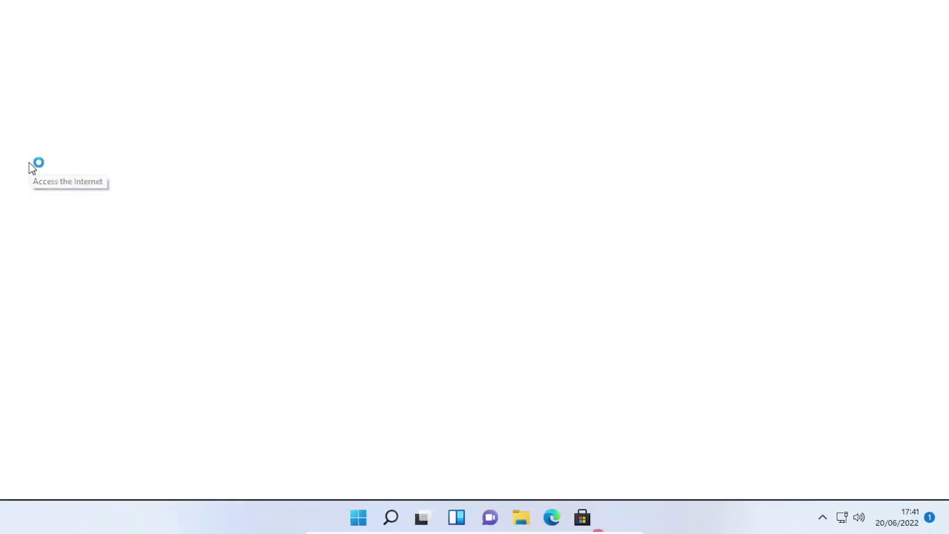
type("apach")
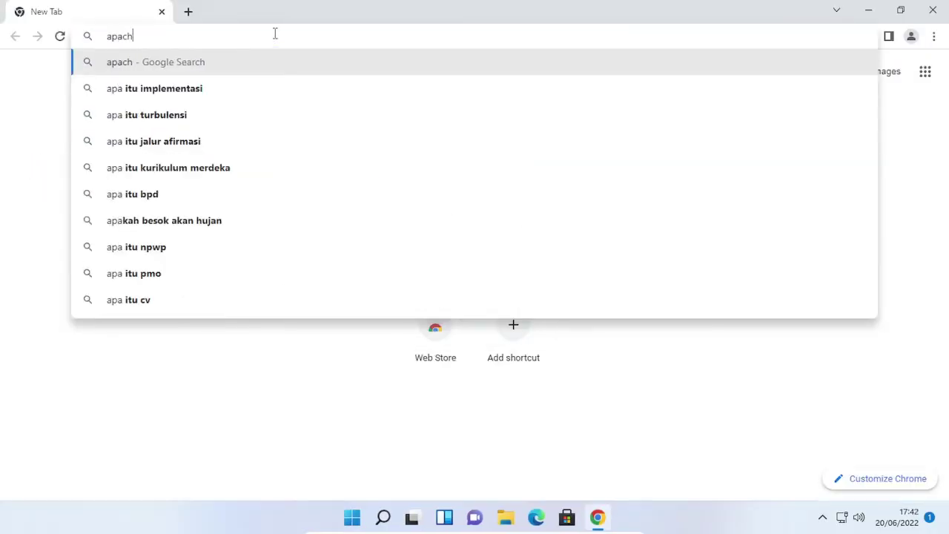
type("eloung")
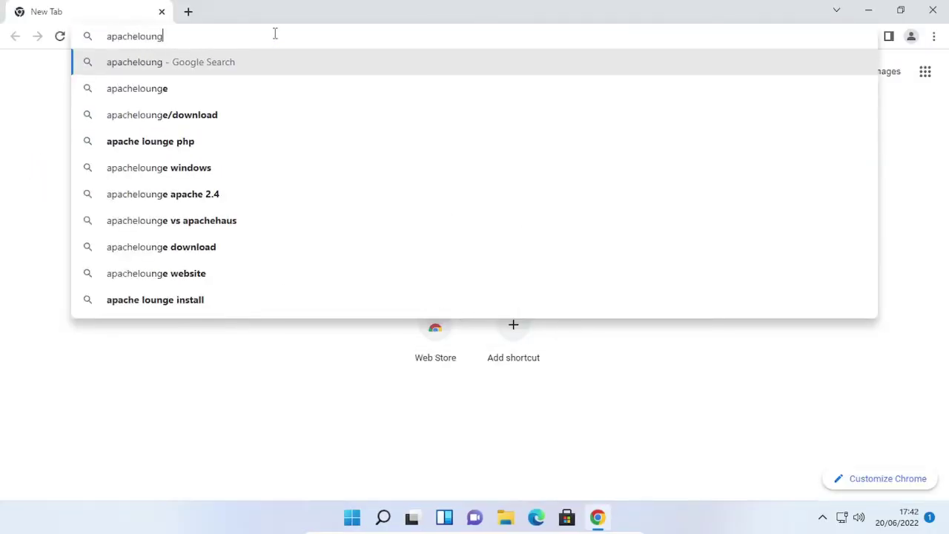
type("e.com")
key("Return")
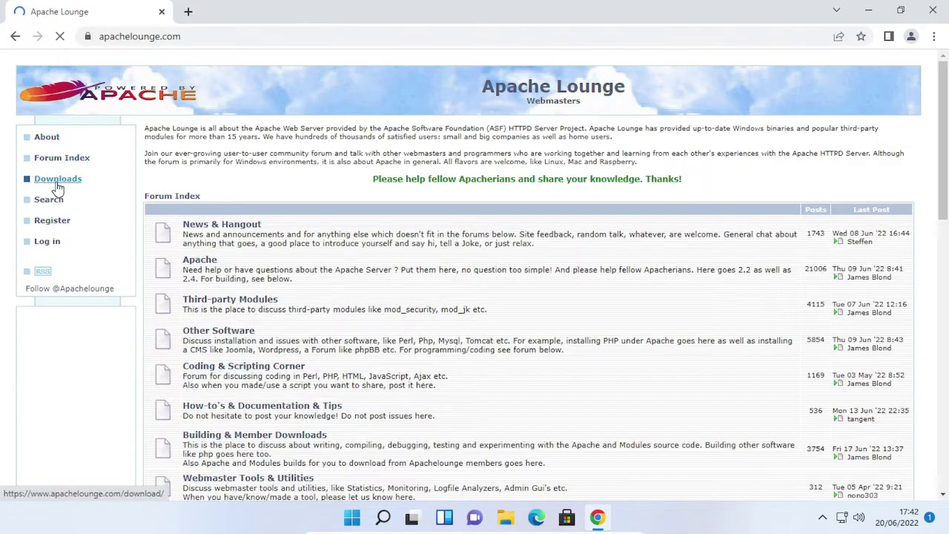
Download the Apache 2.4.54 Win64 archive httpd-2.4.54-win64-VS16.zip from the site's downloads page
left_click(58, 186)
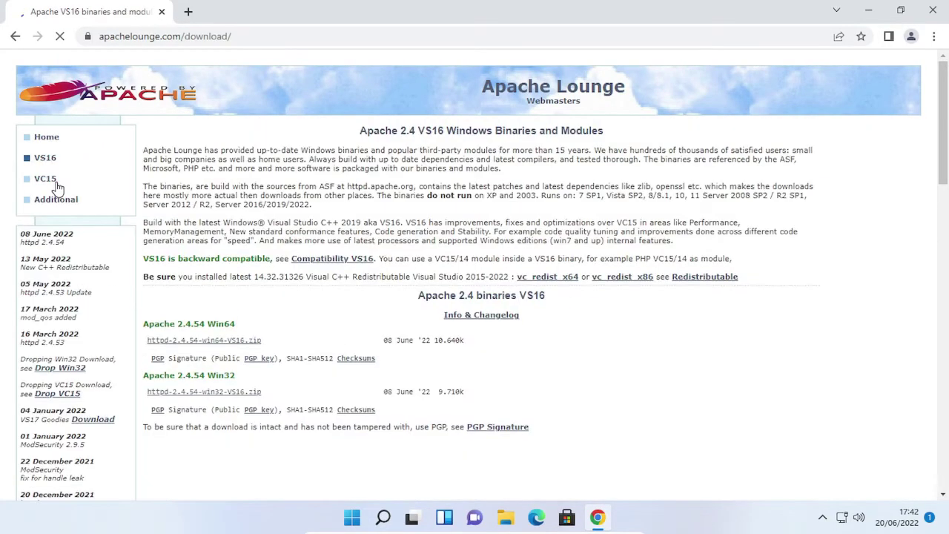
scroll(314, 220, "down", 3)
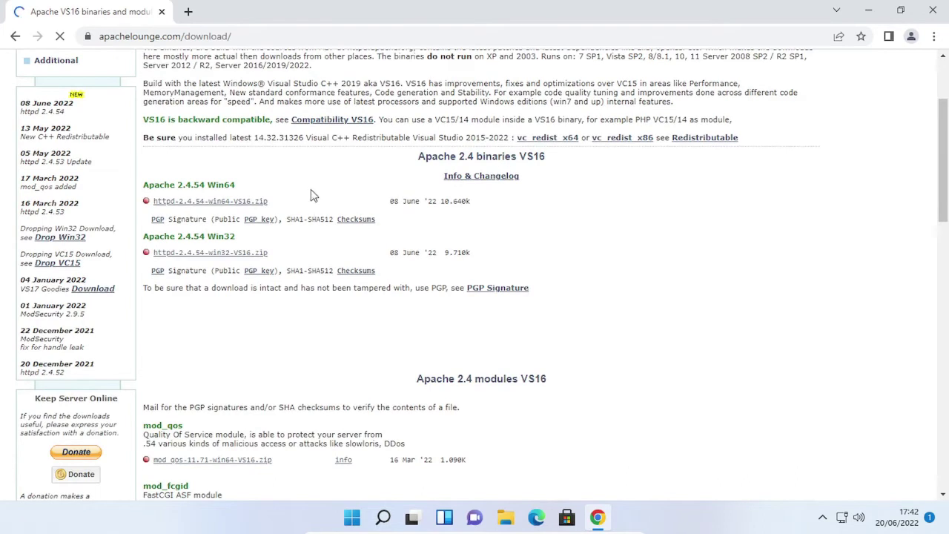
scroll(314, 221, "down", 3)
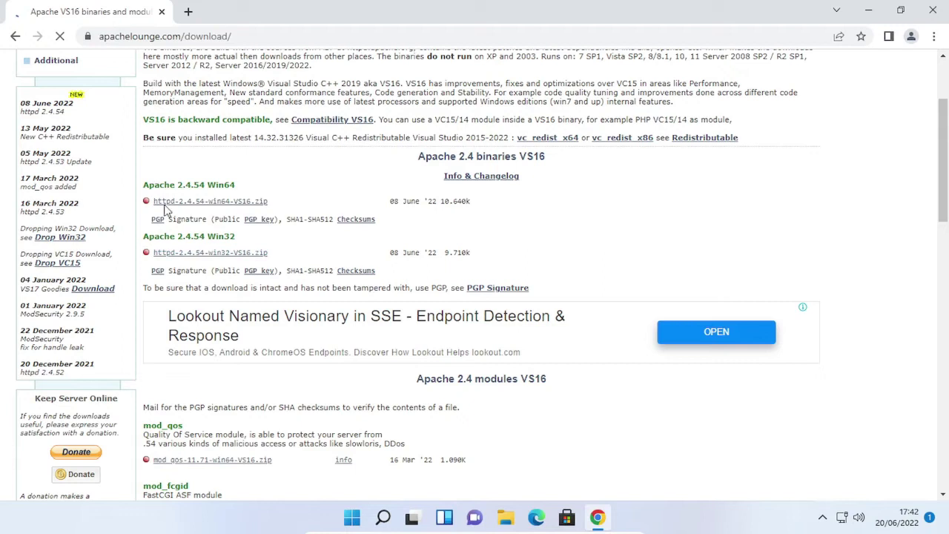
left_click(226, 209)
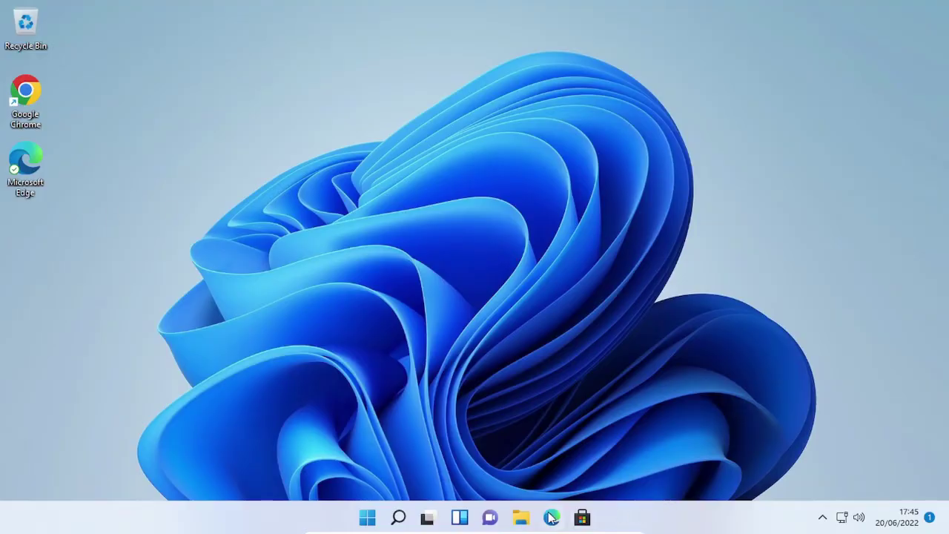
In File Explorer, create a folder named local-server on Local Disk (C:) and open it in a maximized window
left_click(522, 516)
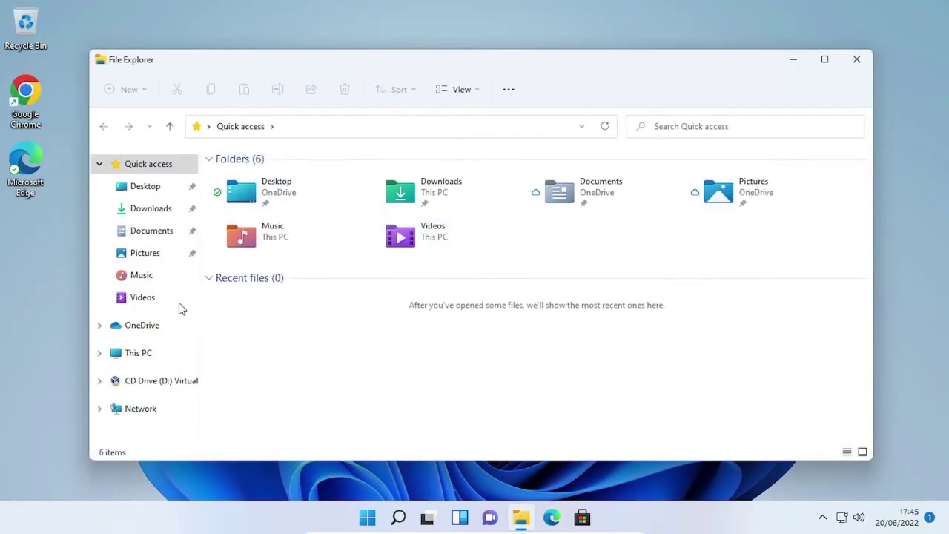
left_click(99, 353)
left_click(156, 370)
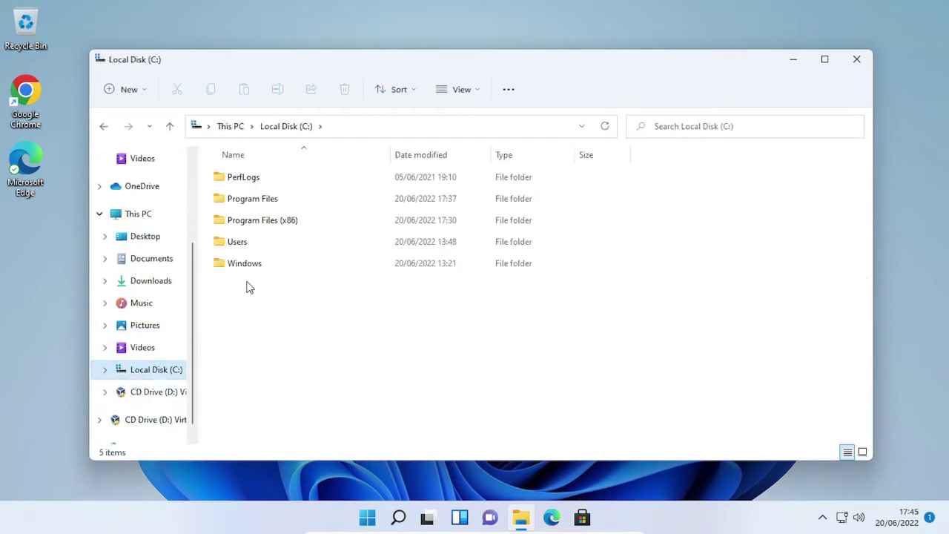
left_click(134, 92)
left_click(140, 130)
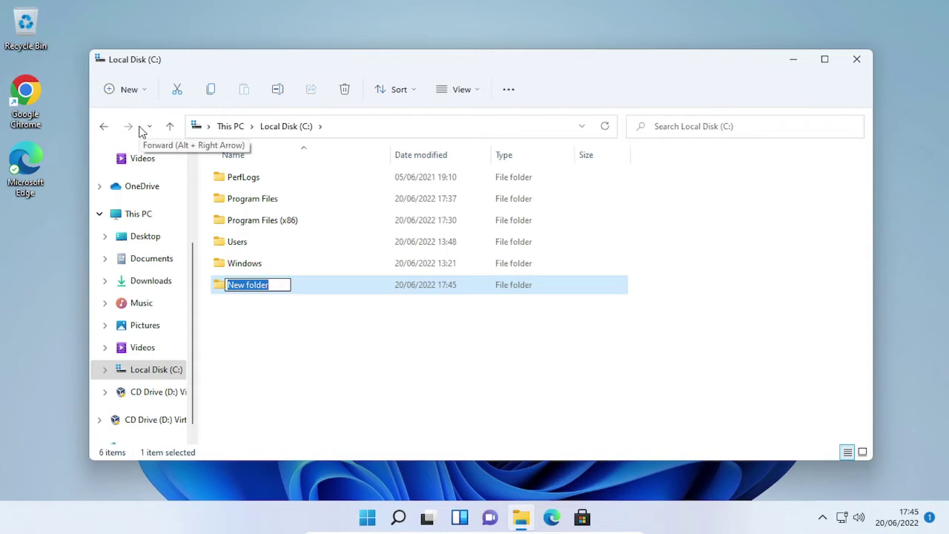
type("local")
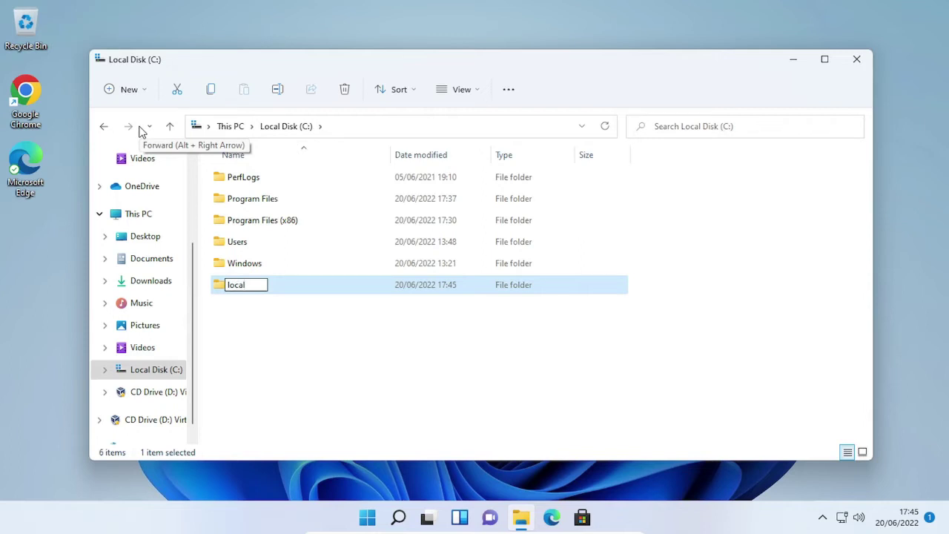
type("-server")
key("Return")
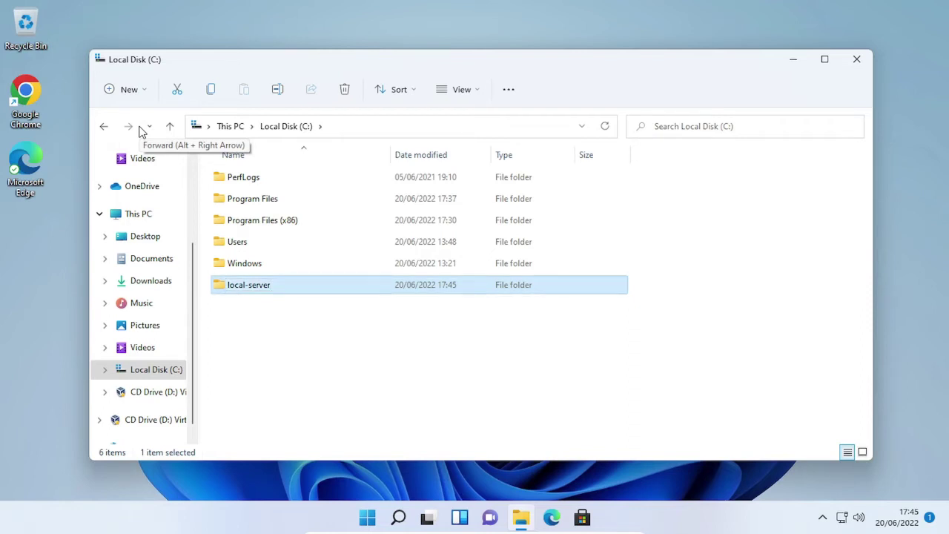
key("Return")
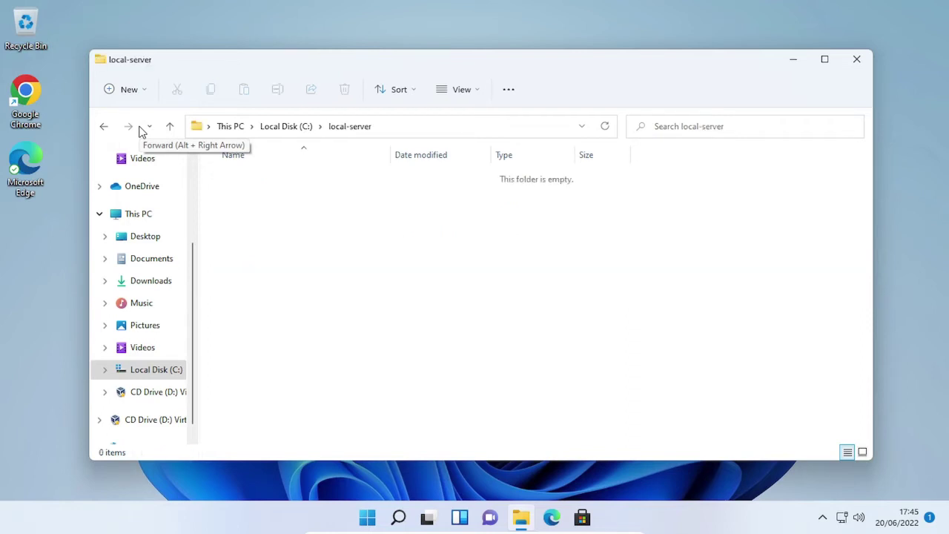
left_click(823, 60)
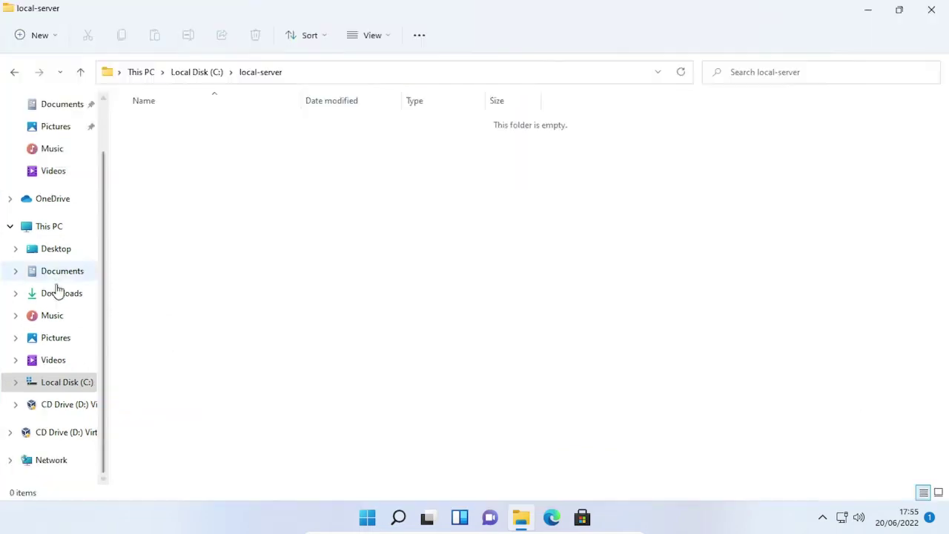
Extract httpd-2.4.54-win64-VS16.zip from the Downloads folder into C:\local-server
left_click(55, 297)
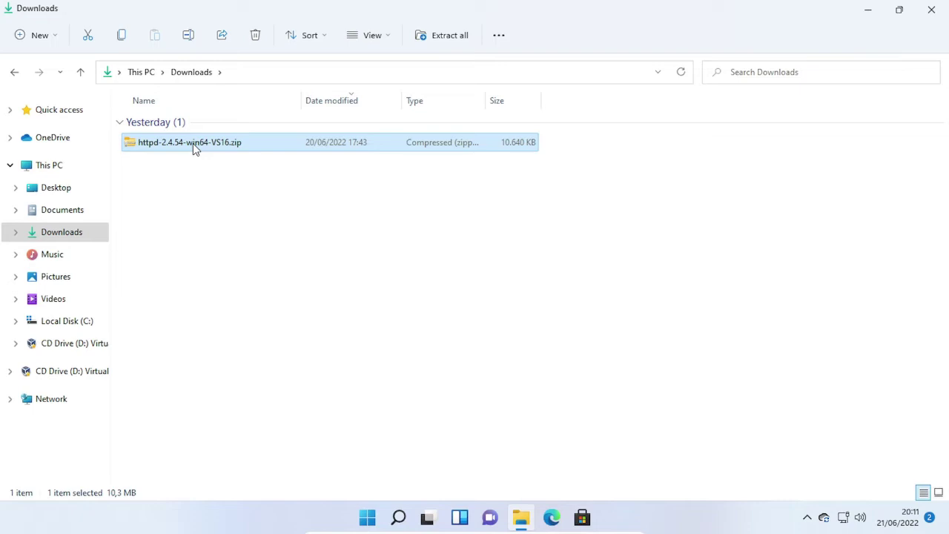
right_click(192, 143)
left_click(264, 258)
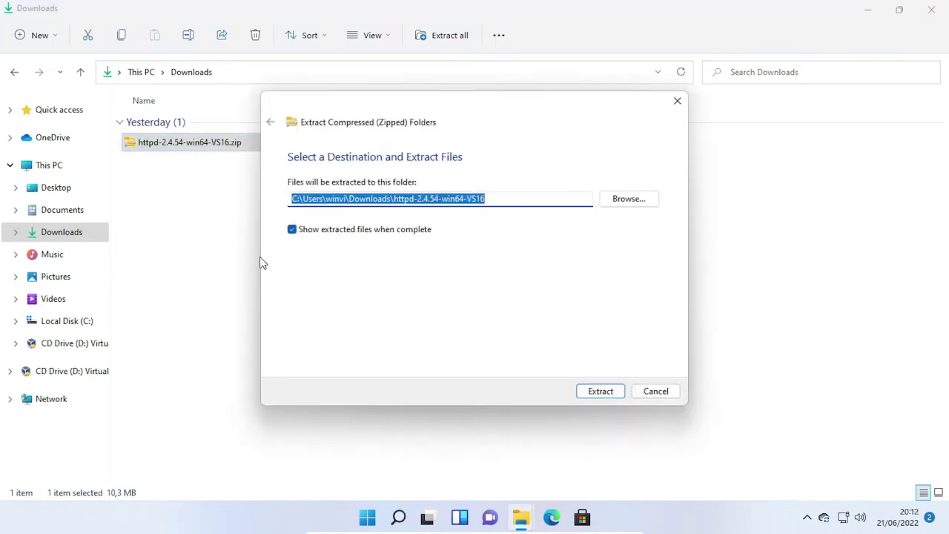
left_click(628, 201)
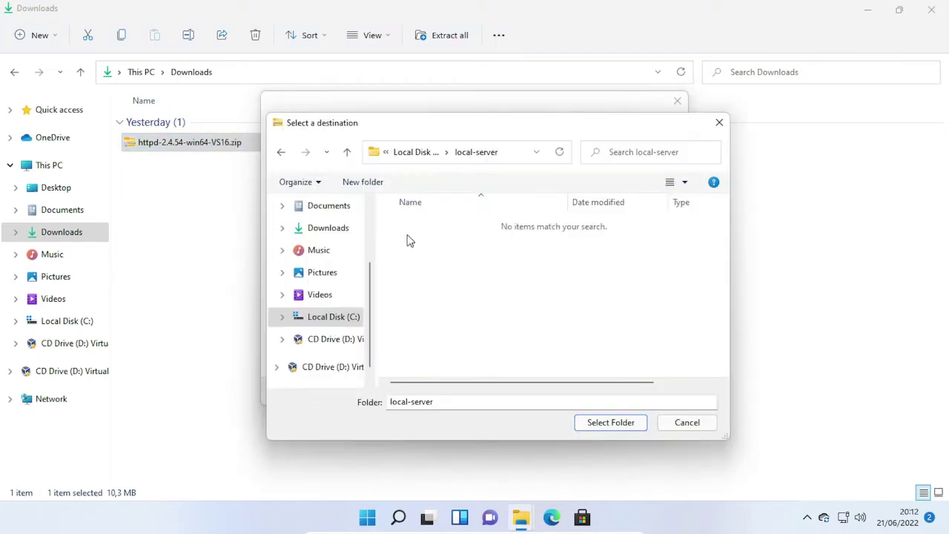
left_click(621, 424)
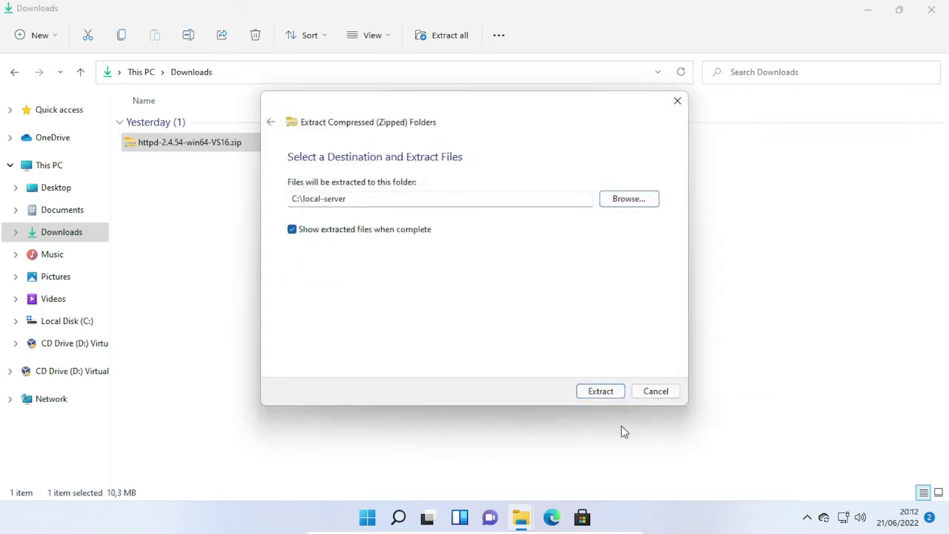
left_click(597, 393)
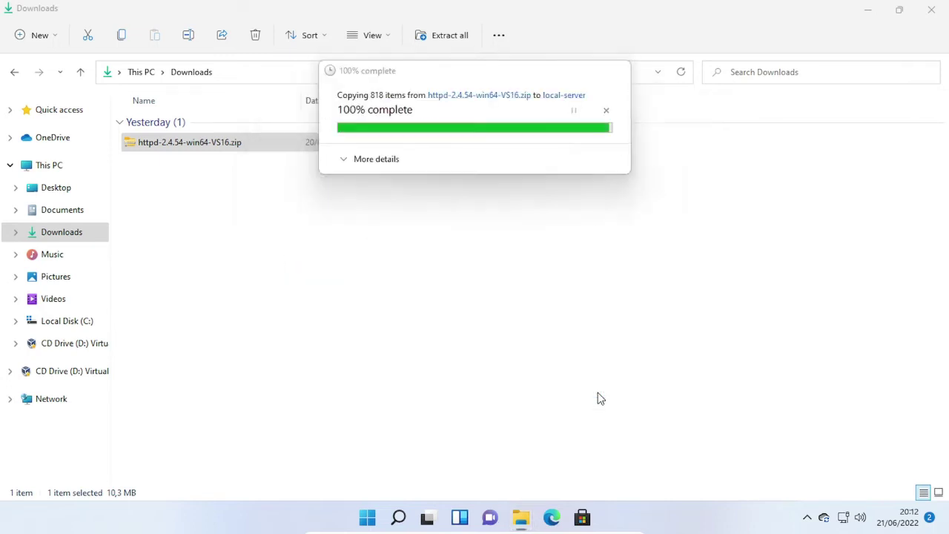
key("super+d")
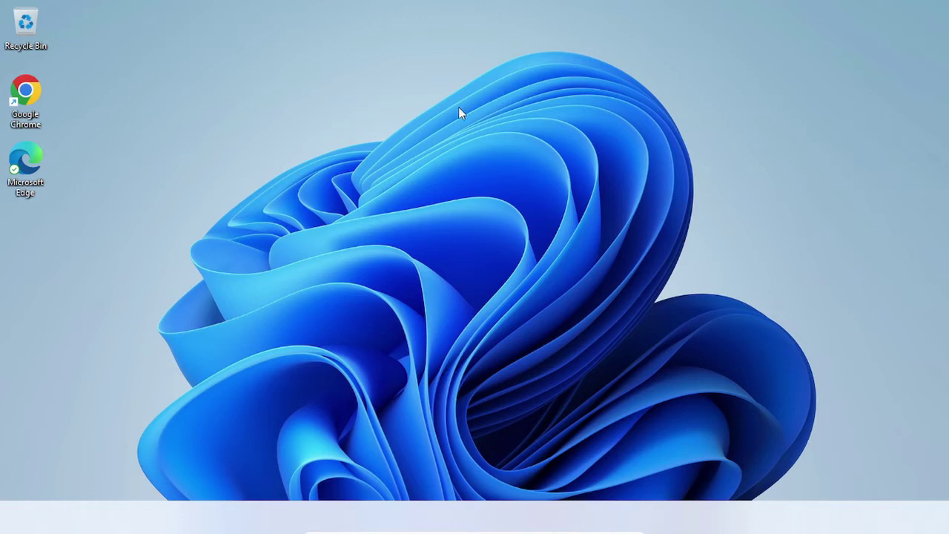
right_click(440, 79)
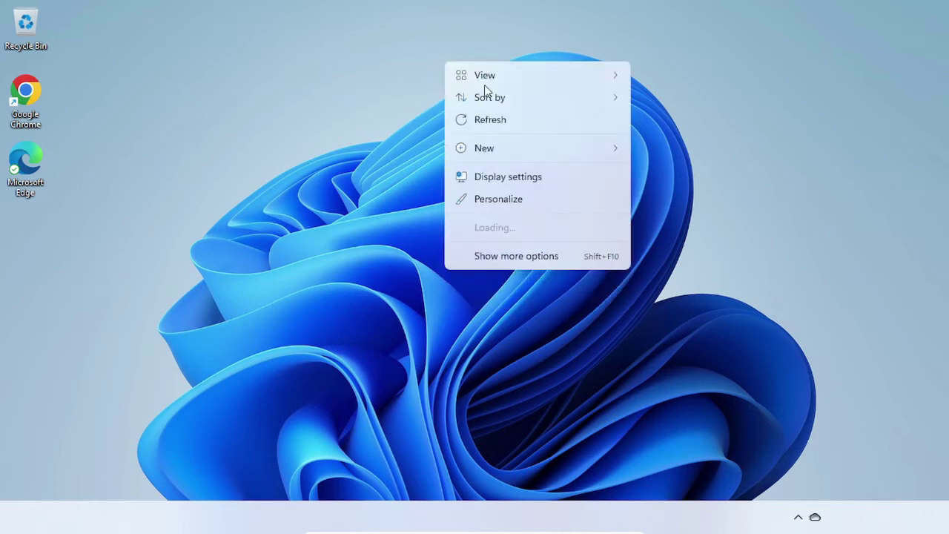
left_click(502, 127)
Search Google for notepad++ in Chrome and open the official Notepad++ v8.4.2 download page
type("notepad")
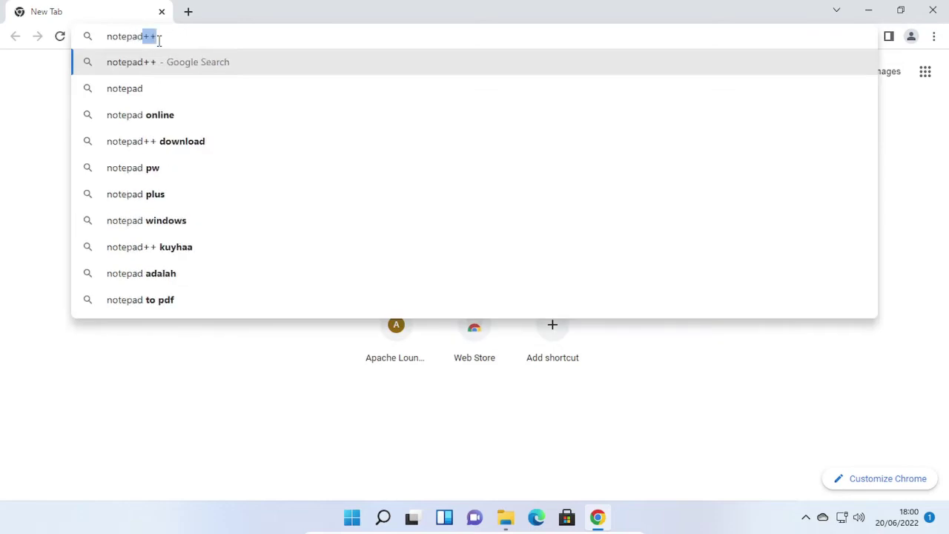
key("Return")
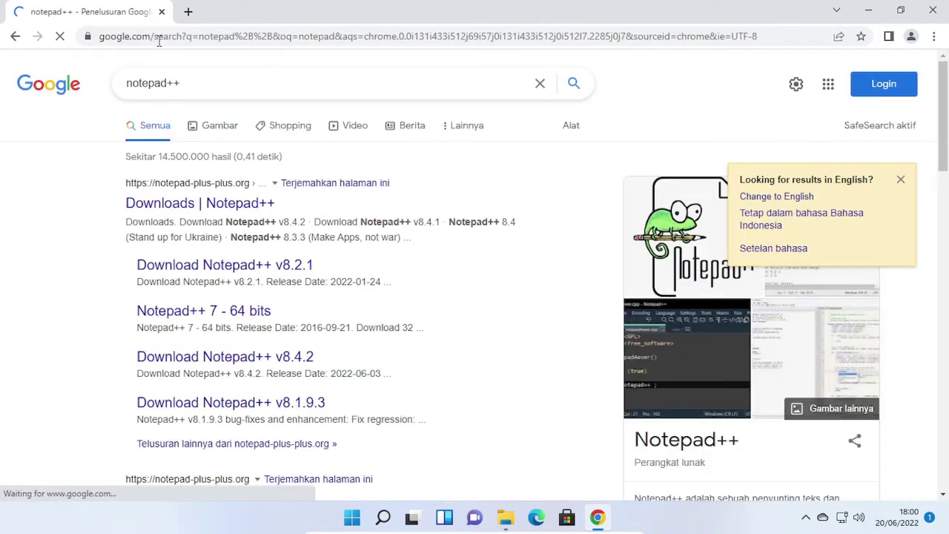
left_click(266, 188)
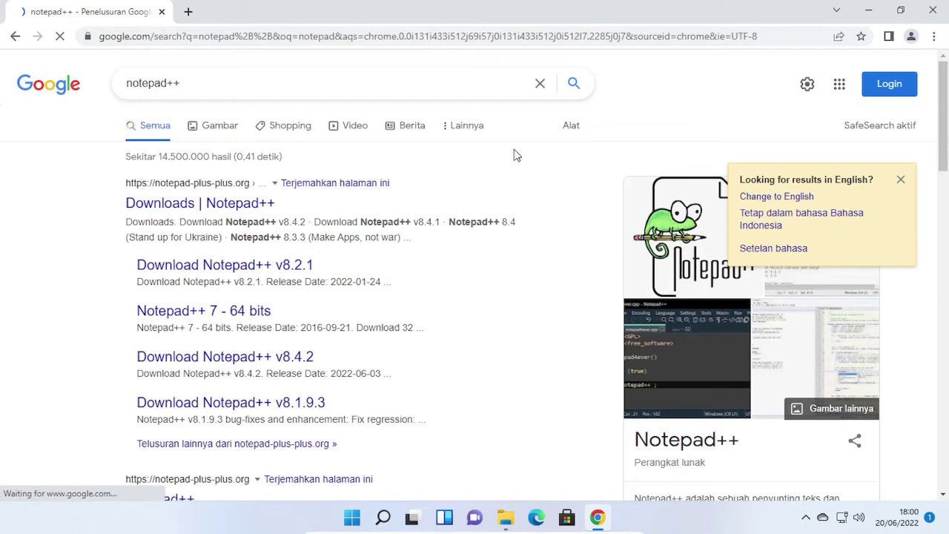
left_click(468, 165)
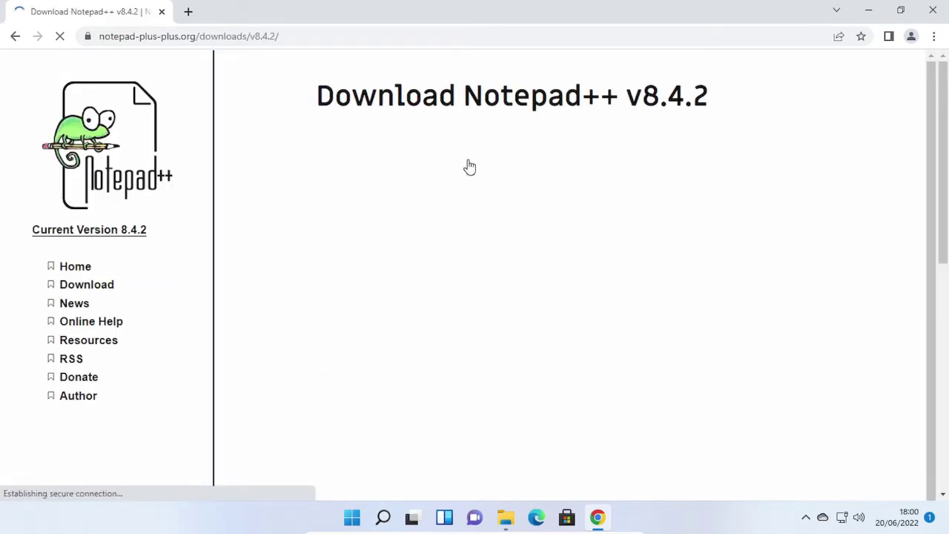
Download the 64-bit x64 installer of Notepad++ v8.4.2
scroll(467, 226, "down", 4)
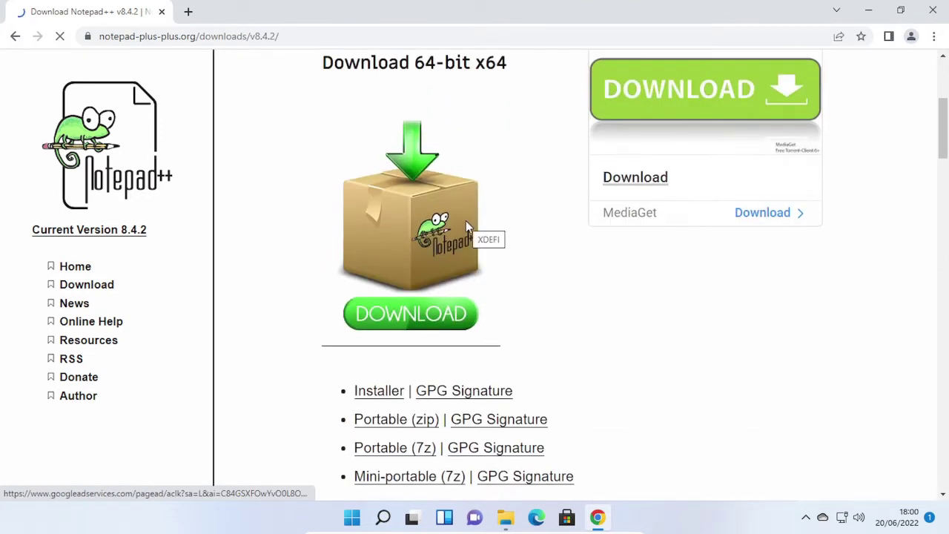
scroll(362, 297, "up", 2)
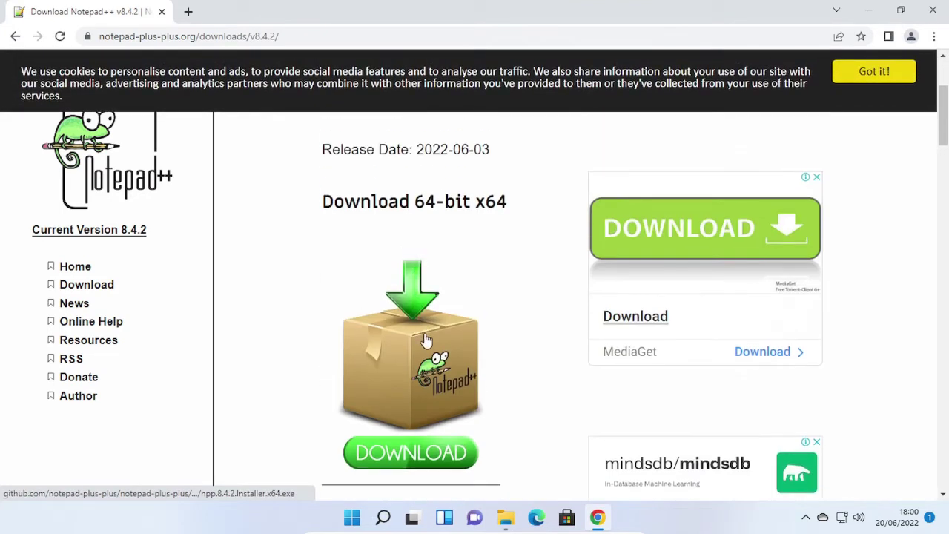
left_click(414, 453)
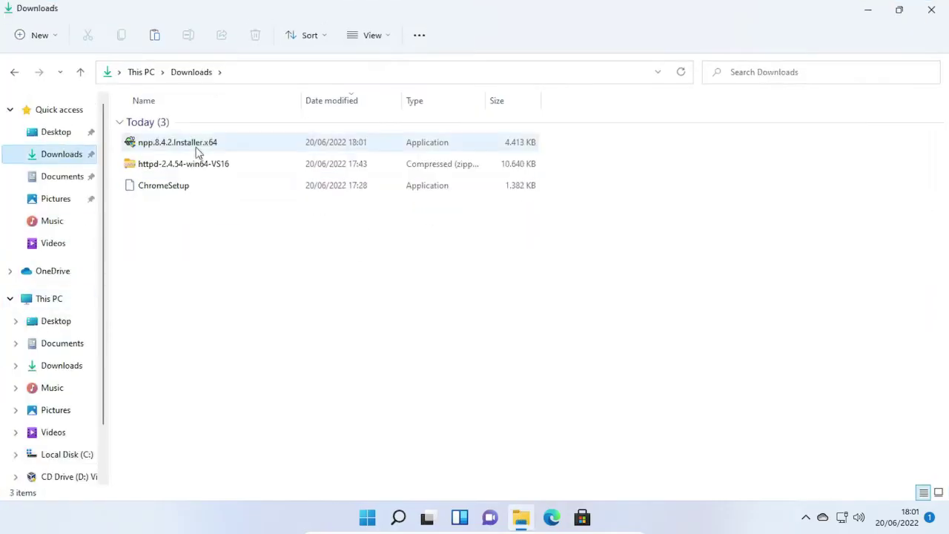
Run npp.8.4.2.Installer.x64 from the Downloads folder, install Notepad++ with the default options, and finish the setup
double_click(195, 146)
left_click(553, 368)
left_click(551, 367)
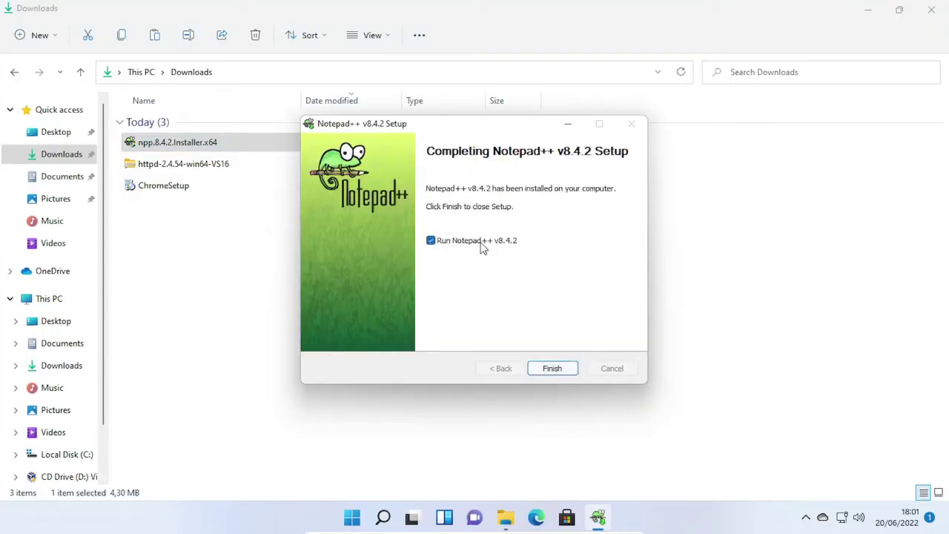
left_click(553, 366)
scroll(59, 303, "down", 1)
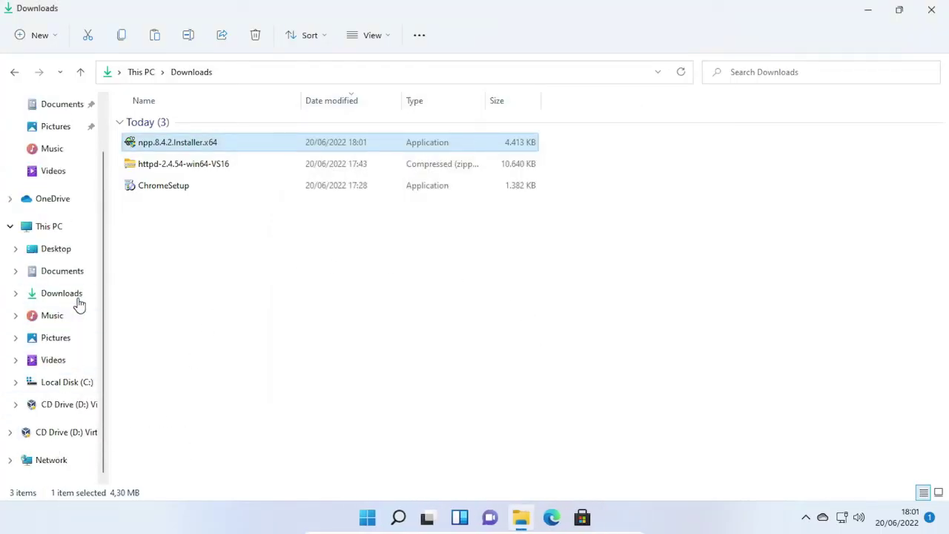
Open the httpd configuration file from C:\local-server\Apache24\conf in Notepad++
scroll(59, 297, "up", 1)
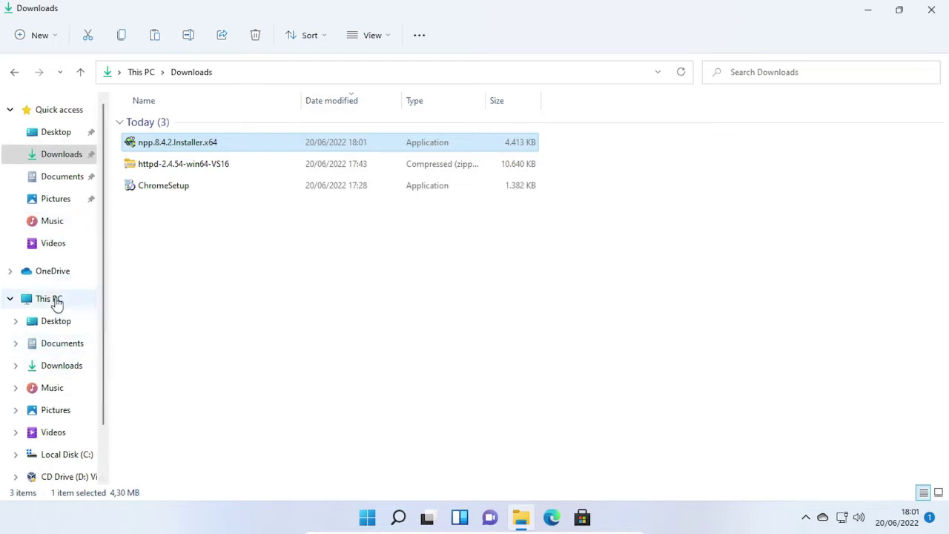
left_click(67, 454)
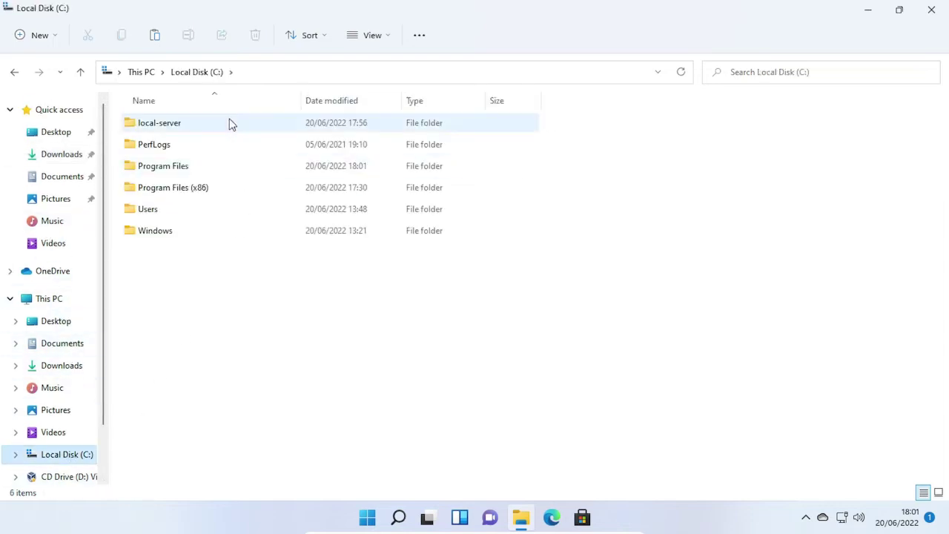
double_click(229, 121)
double_click(176, 126)
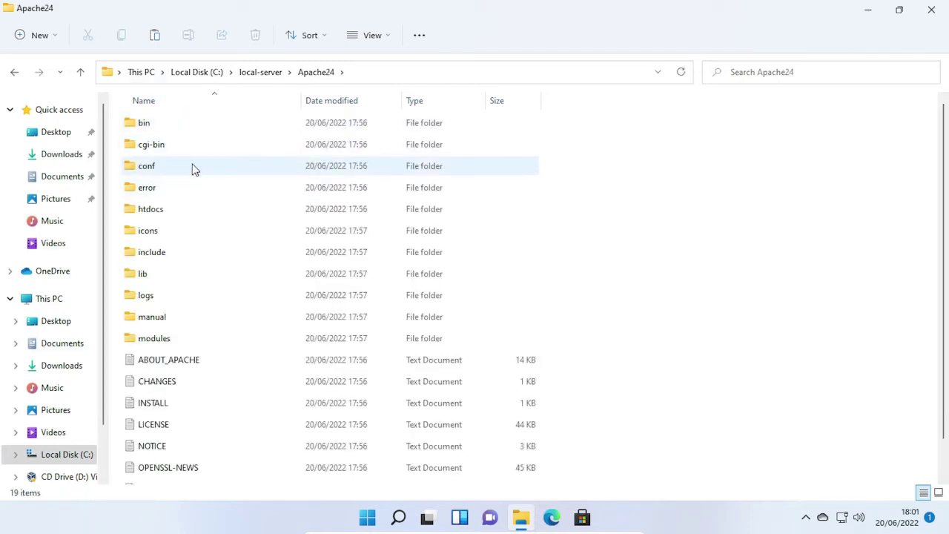
double_click(195, 166)
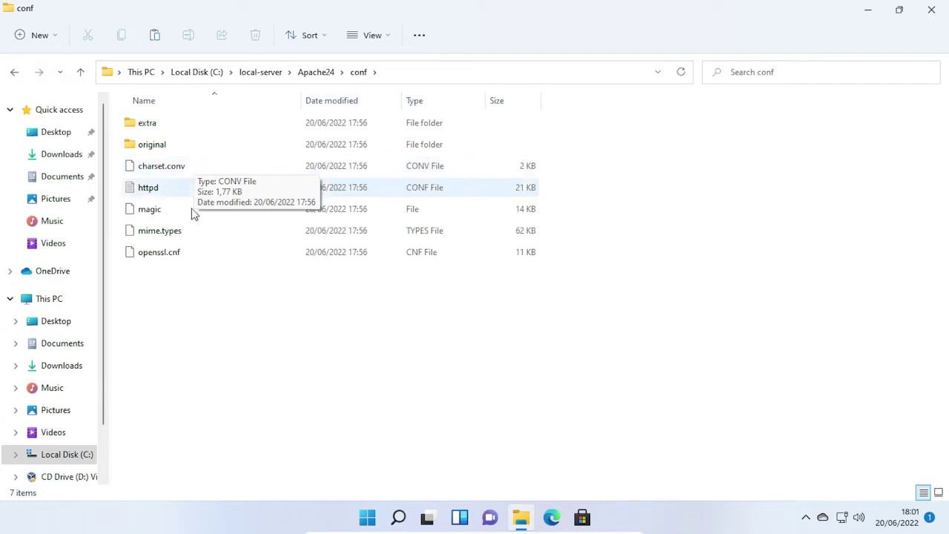
left_click(188, 194)
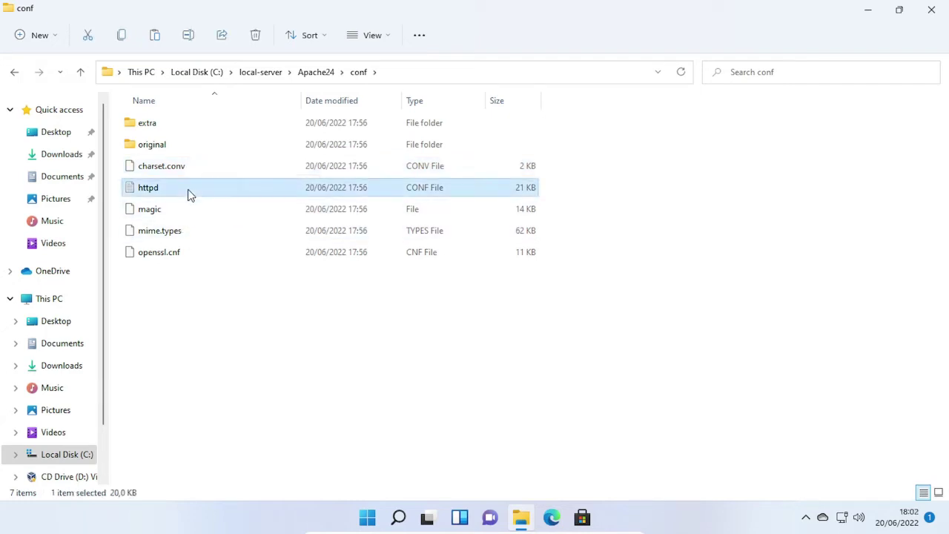
right_click(188, 194)
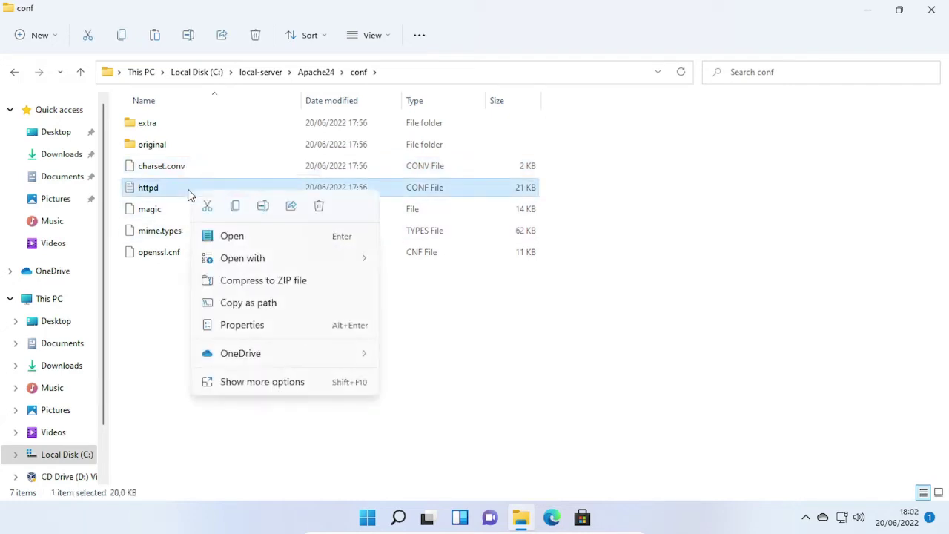
left_click(274, 384)
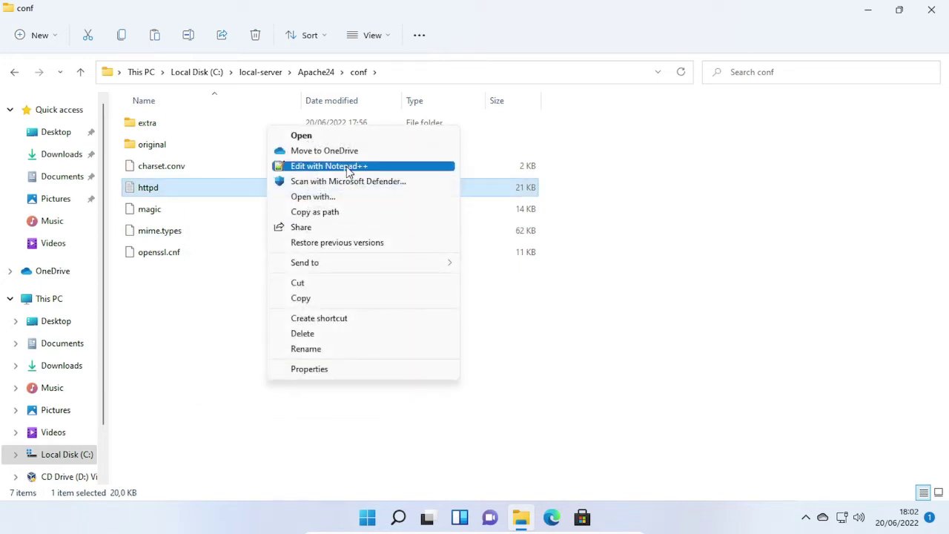
left_click(336, 167)
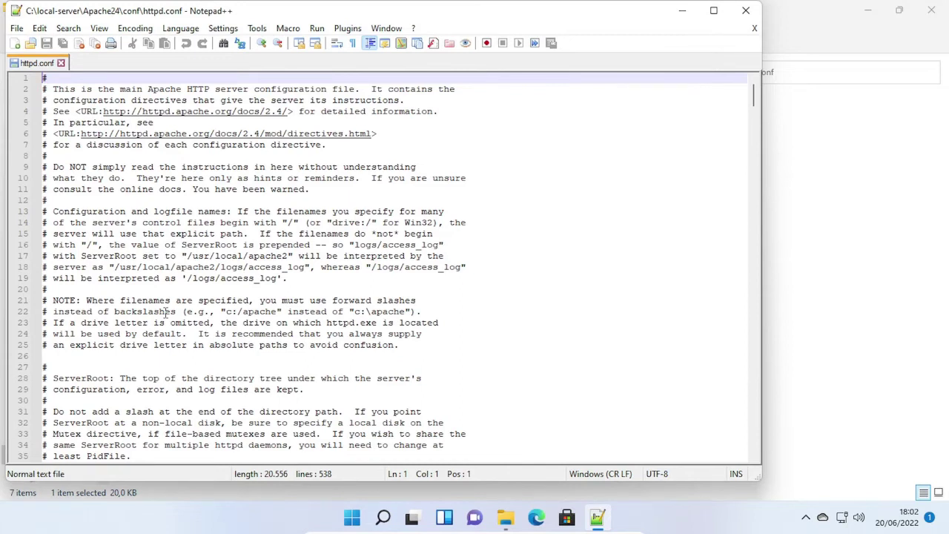
Change the SRVROOT definition in httpd.conf to "c:/local-server/Apache24"
scroll(165, 313, "down", 7)
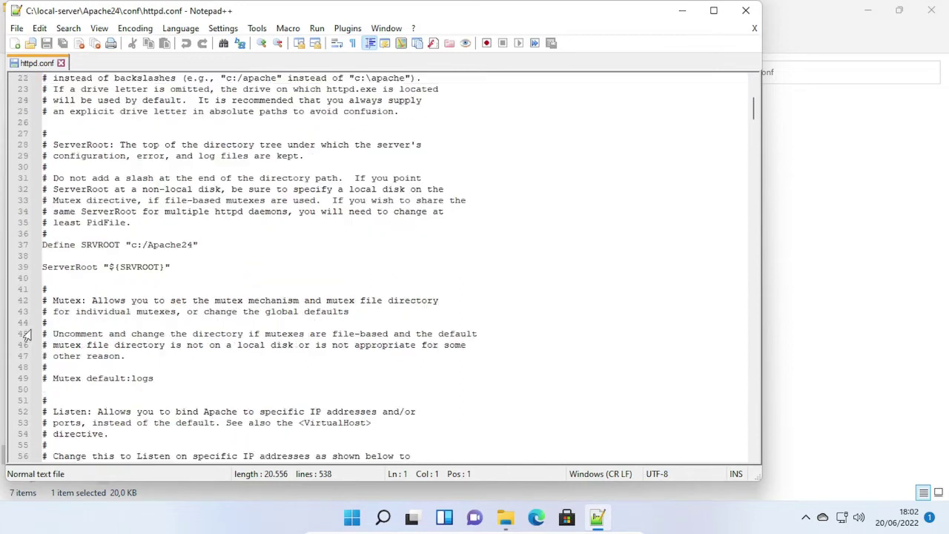
left_click(149, 244)
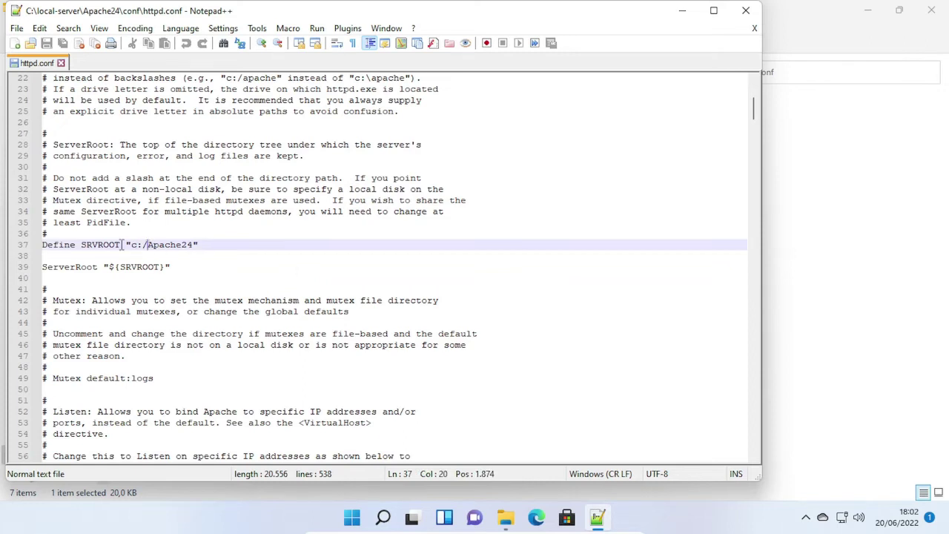
left_click_drag(253, 15, 338, 106)
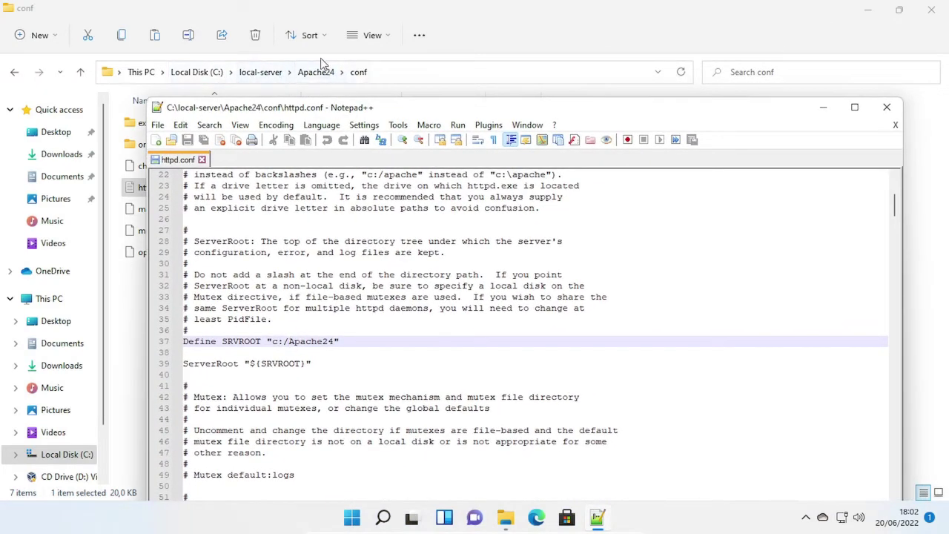
type("local-")
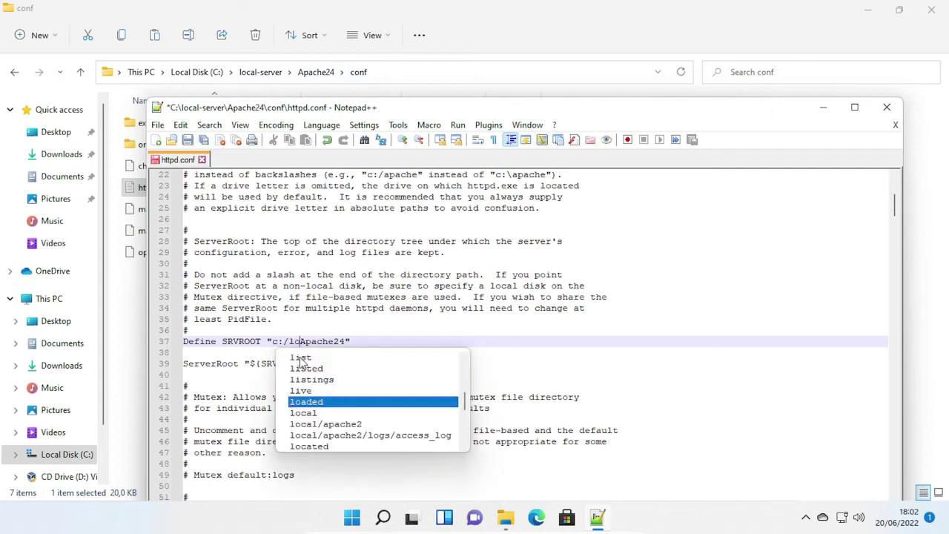
type("ser")
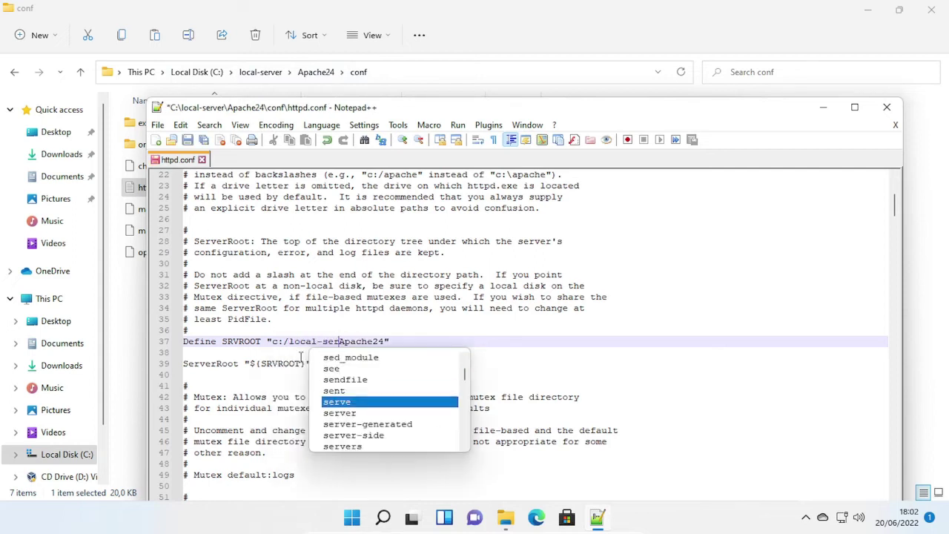
type("ver")
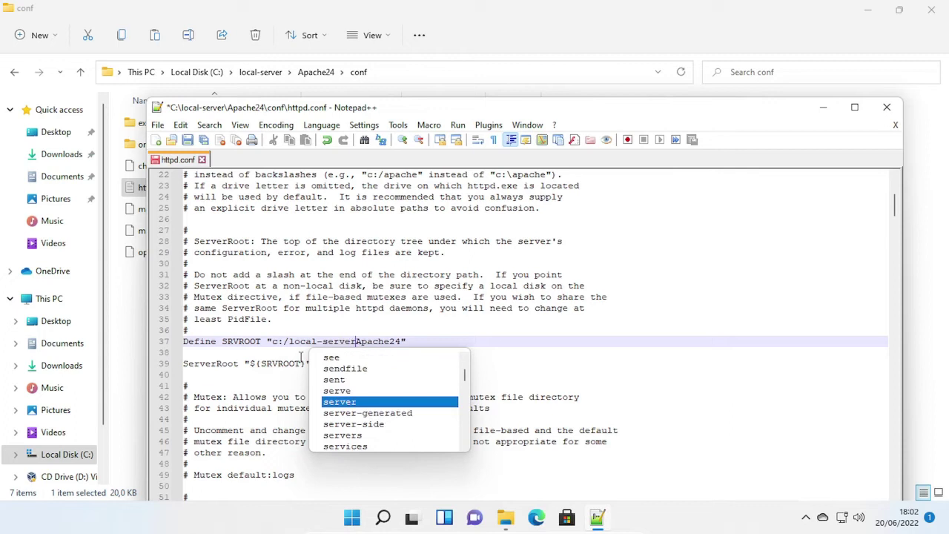
type("/")
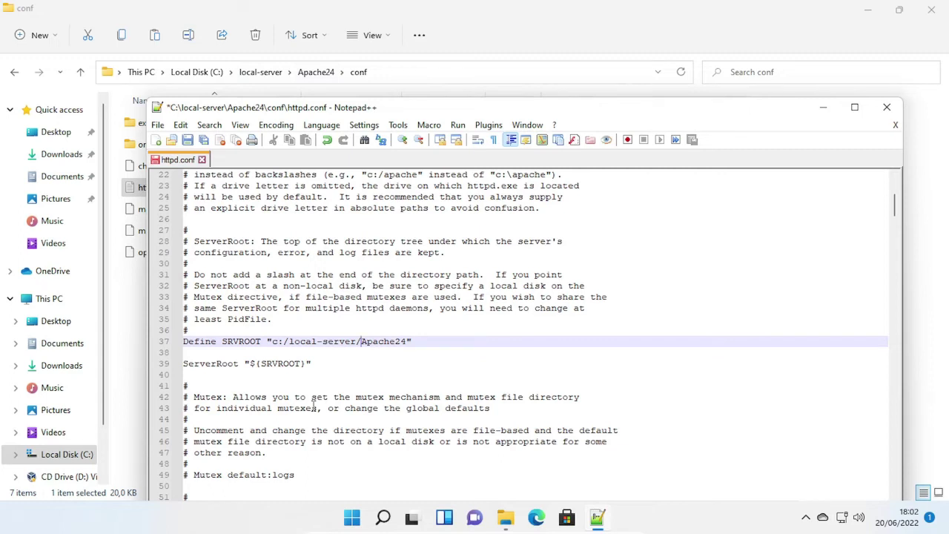
Uncomment the LoadModule line for rewrite_module (modules/mod_rewrite.so)
scroll(304, 385, "down", 20)
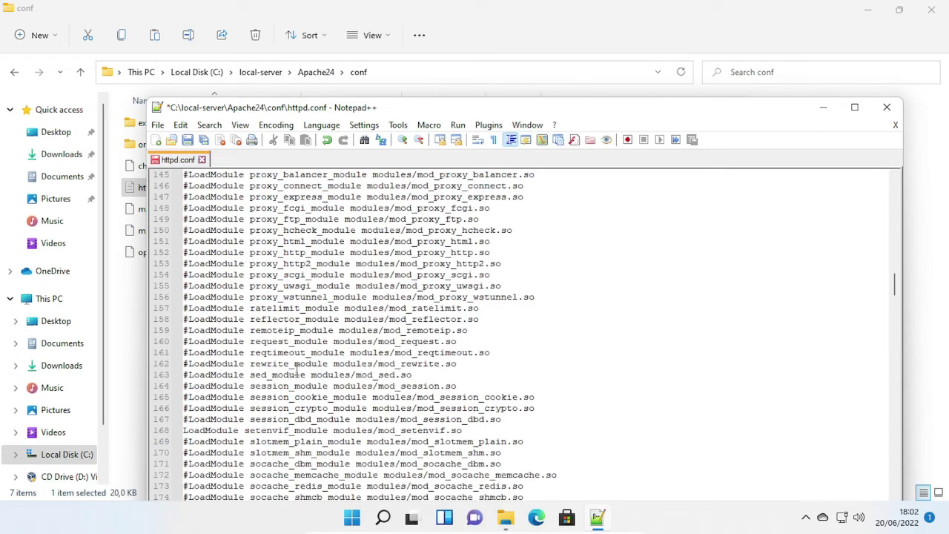
left_click(185, 363)
key("Delete")
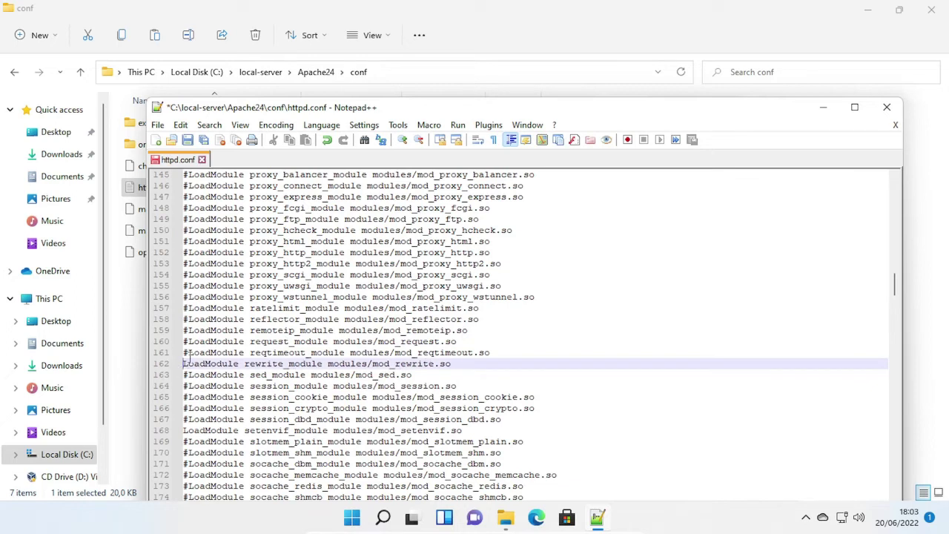
Uncomment the ServerName directive and set its value to localhost
scroll(162, 384, "down", 20)
left_click(186, 386)
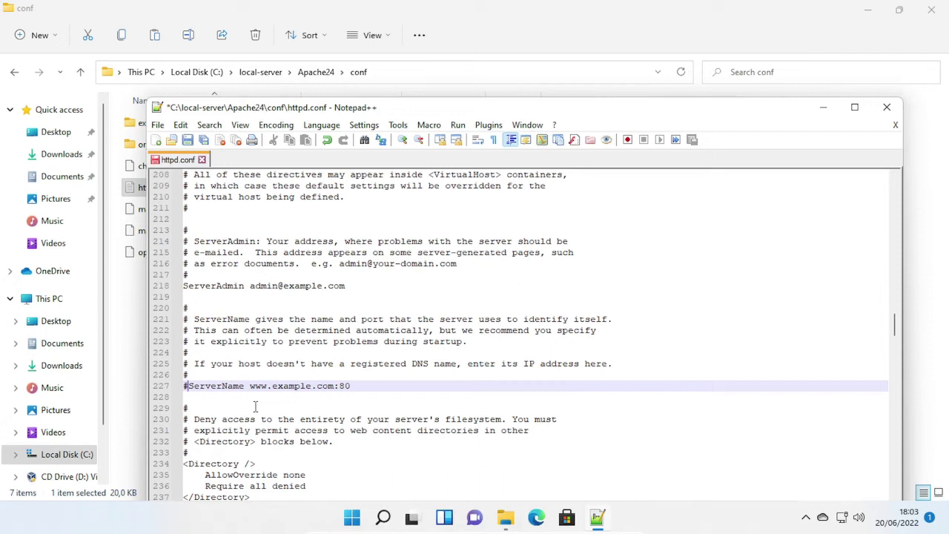
key("BackSpace")
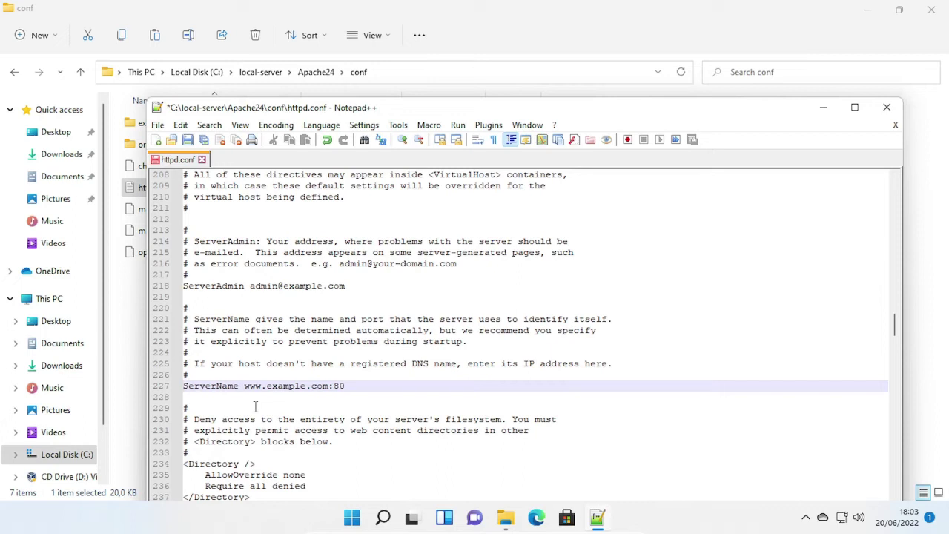
left_click_drag(244, 385, 348, 385)
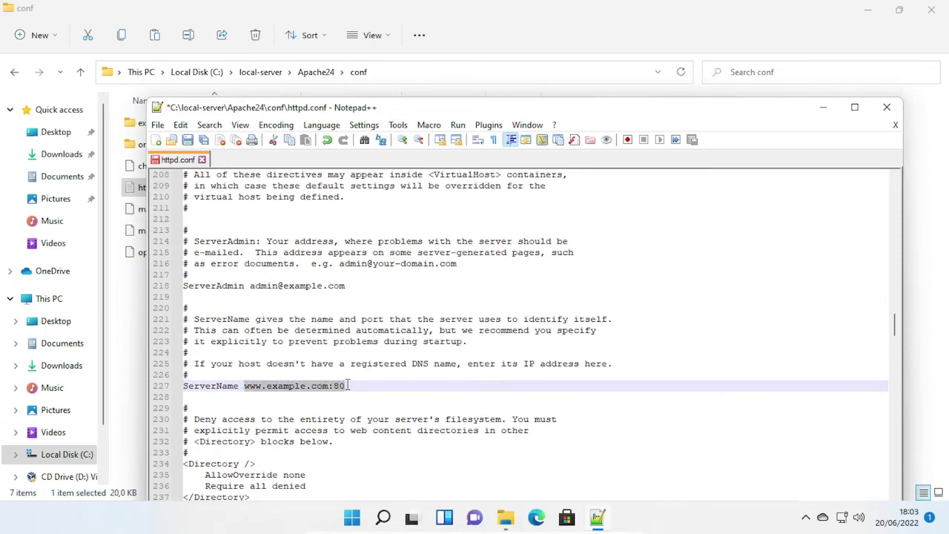
type("localhost")
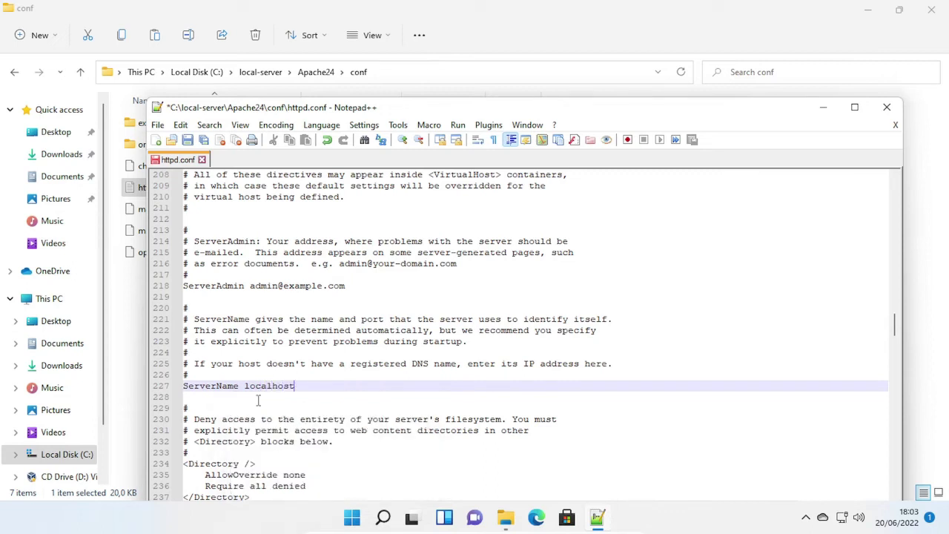
Set AllowOverride to all in the root <Directory /> block
scroll(258, 400, "down", 3)
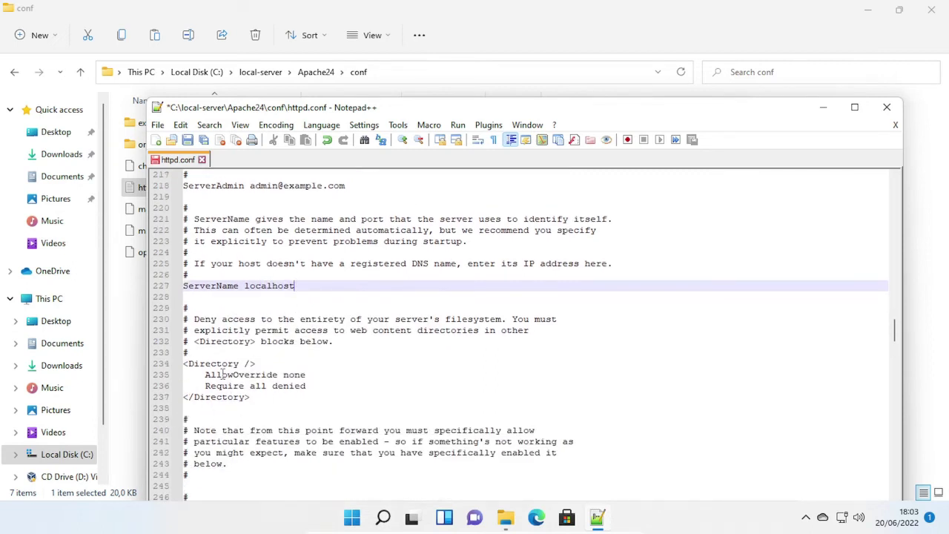
double_click(293, 375)
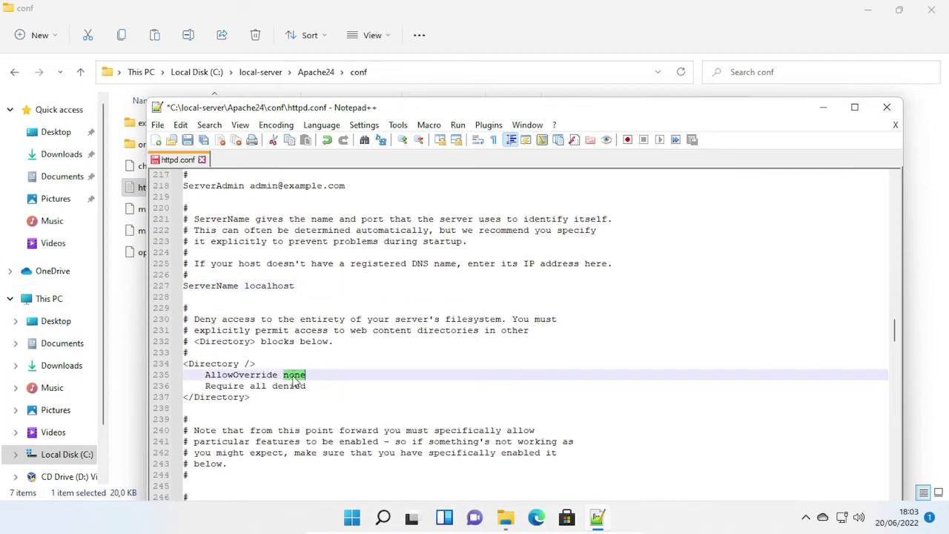
type("all")
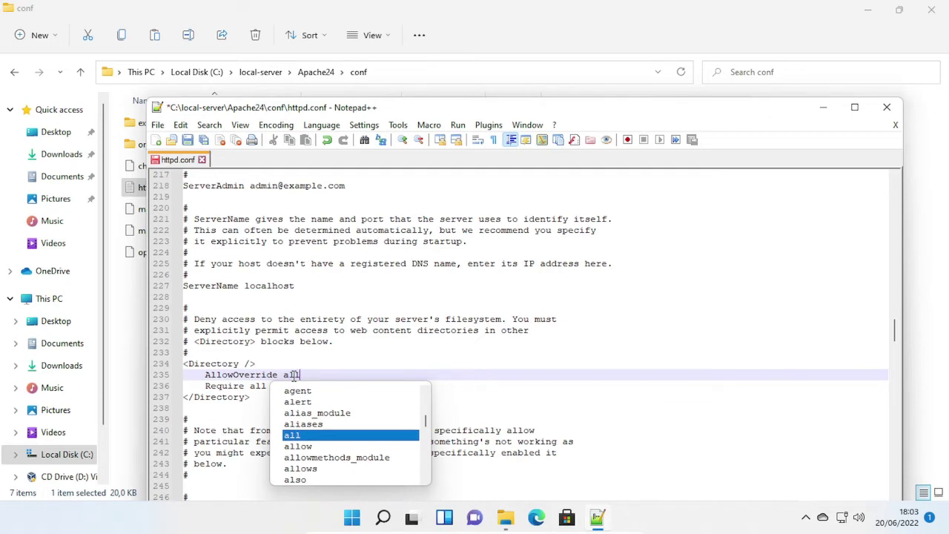
left_click(324, 366)
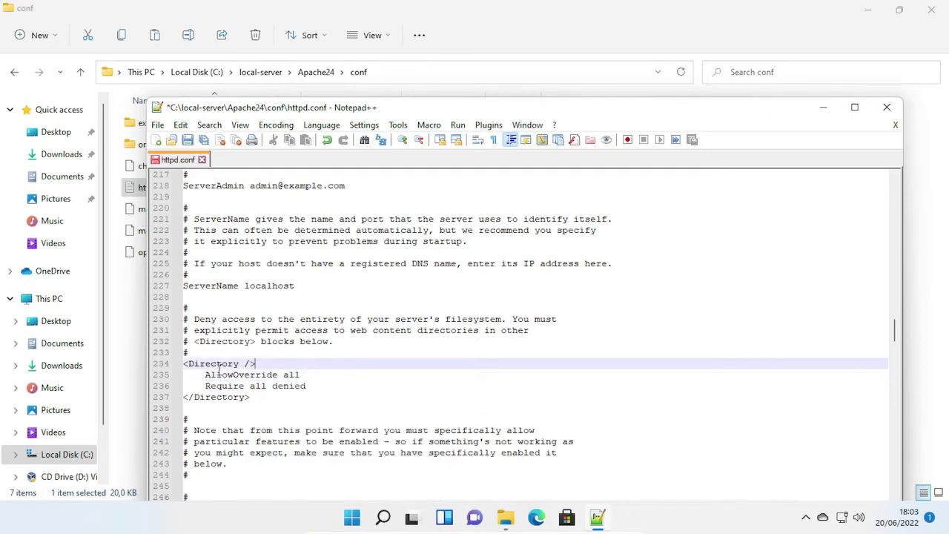
Set AllowOverride to all in the directory block containing Options Indexes FollowSymLinks, on line 272
scroll(164, 427, "down", 11)
scroll(164, 428, "down", 1)
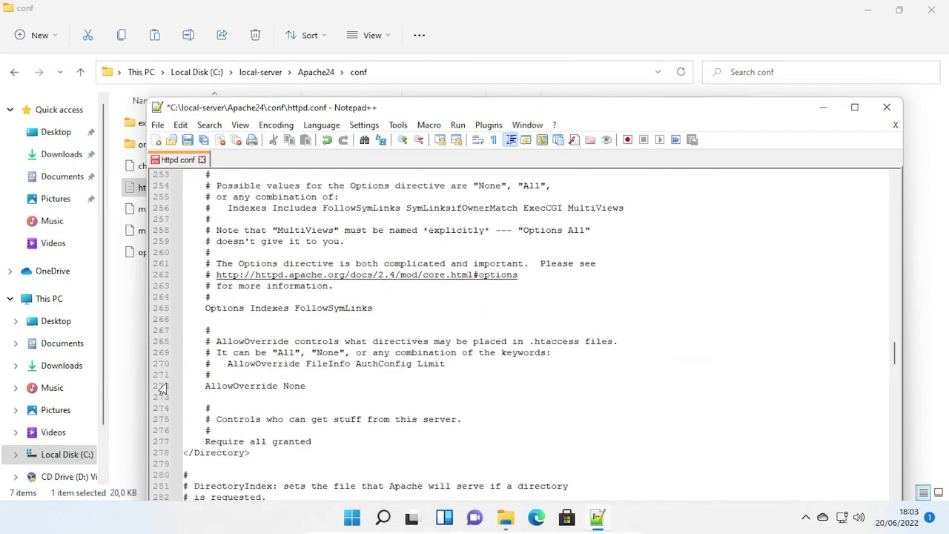
double_click(297, 387)
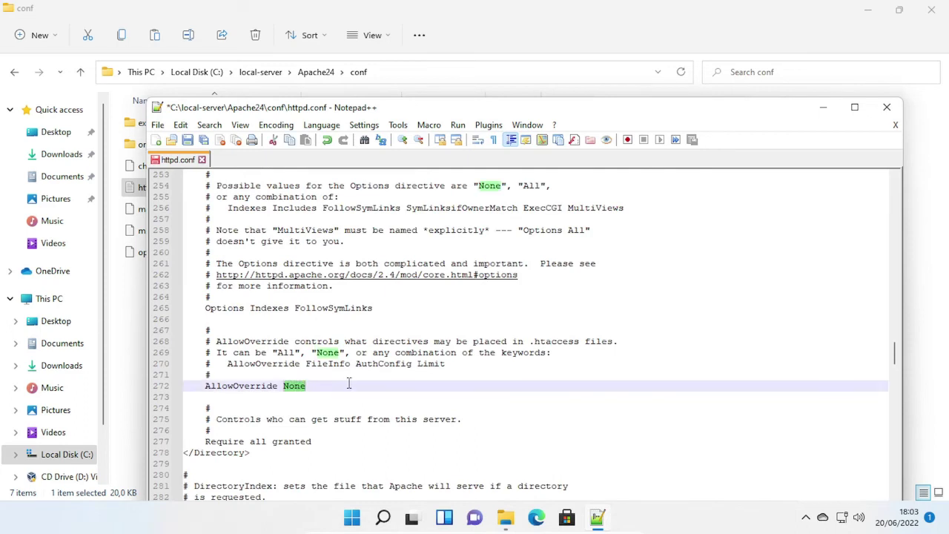
type("all")
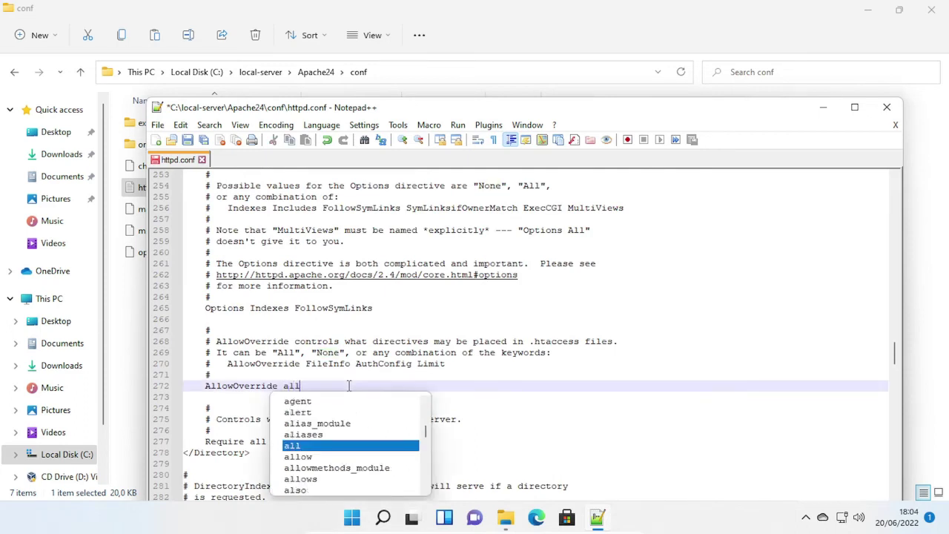
left_click(345, 363)
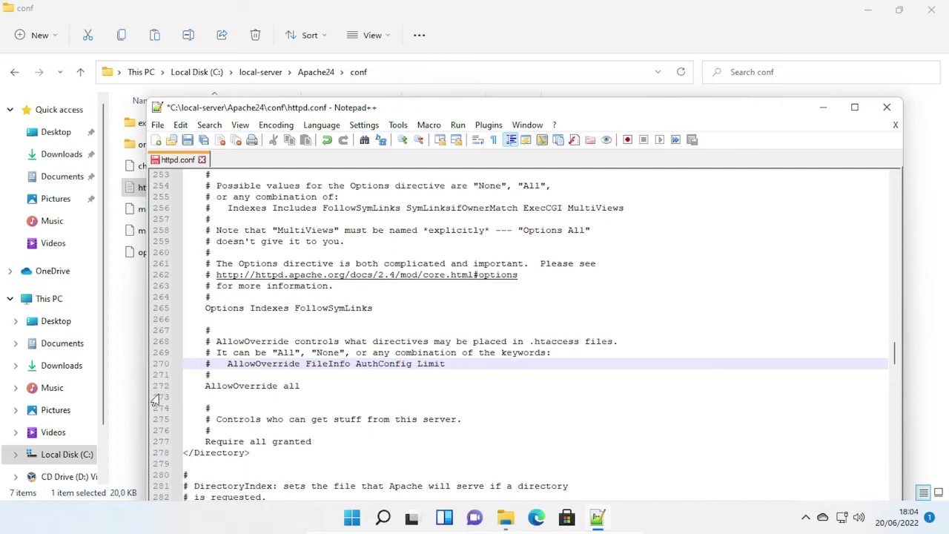
Save the edited httpd.conf and close Notepad++
scroll(260, 386, "down", 20)
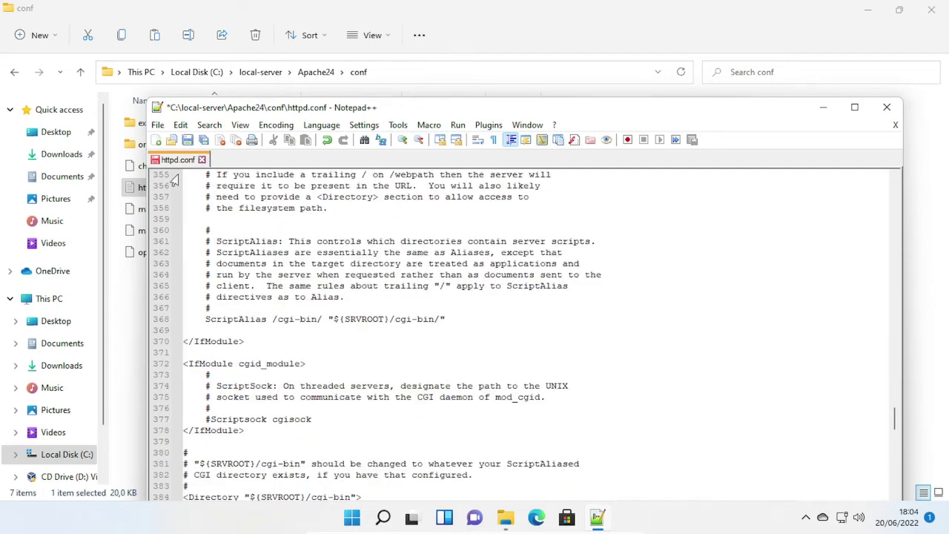
left_click(158, 124)
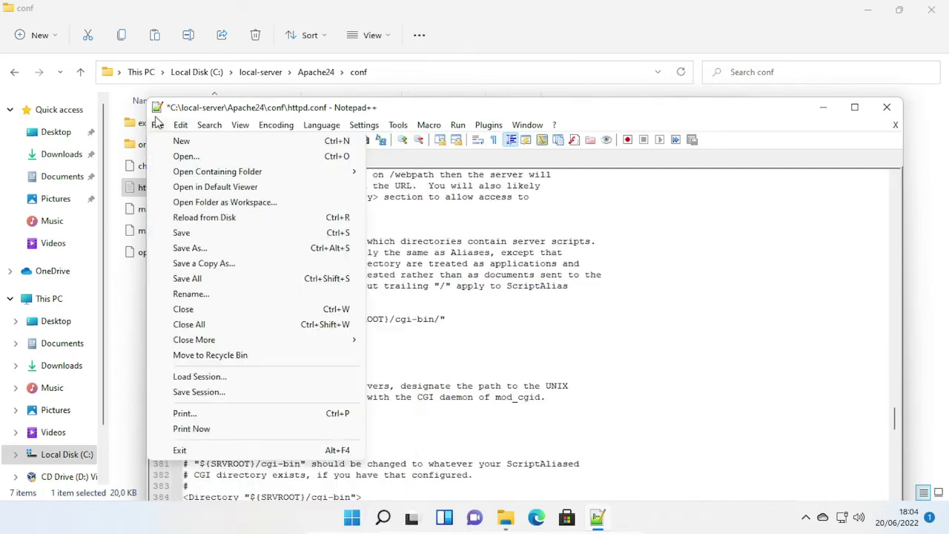
left_click(181, 232)
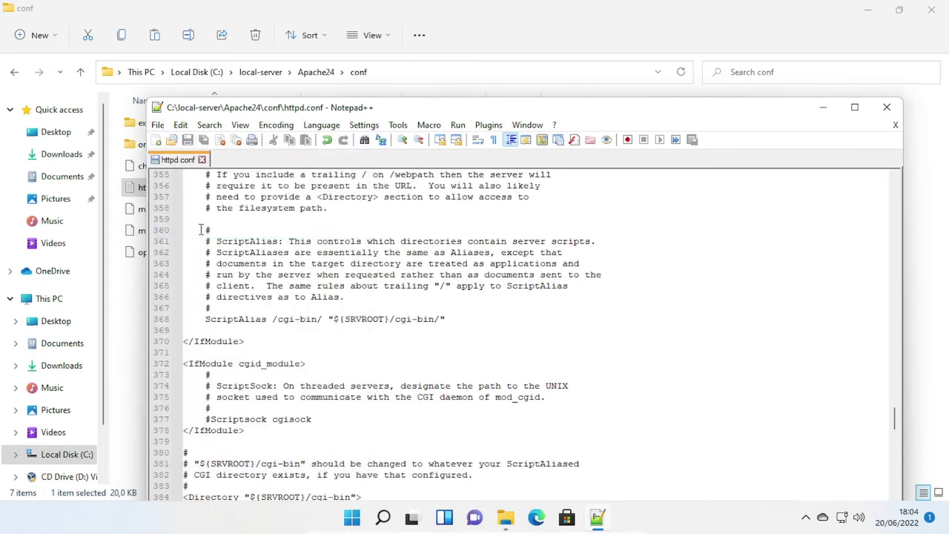
left_click(888, 109)
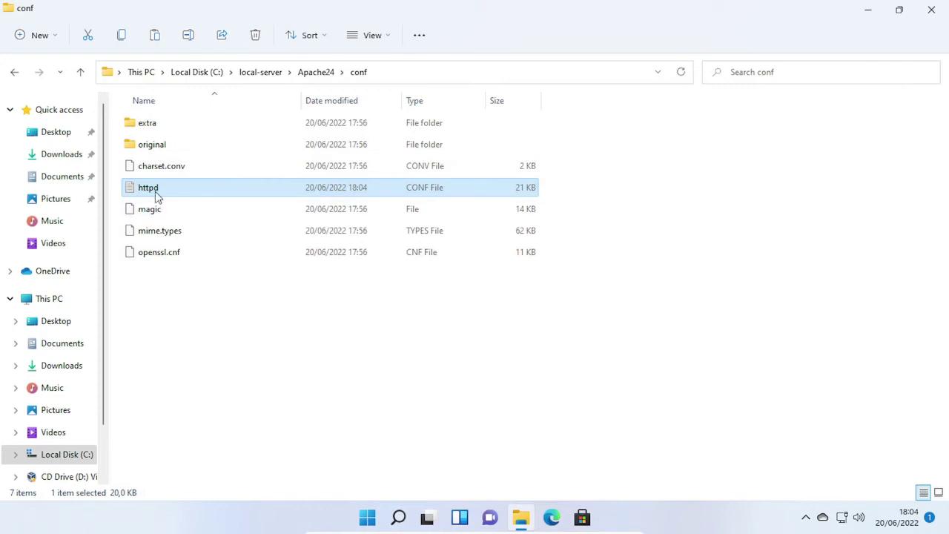
Open a Command Prompt with administrator rights and approve the elevation request
key("super")
type("cmd")
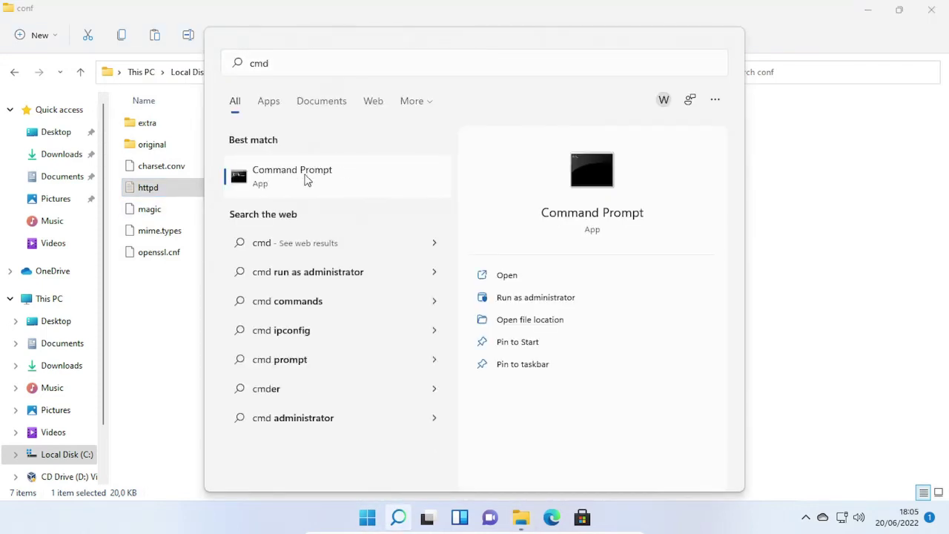
right_click(305, 179)
left_click(381, 194)
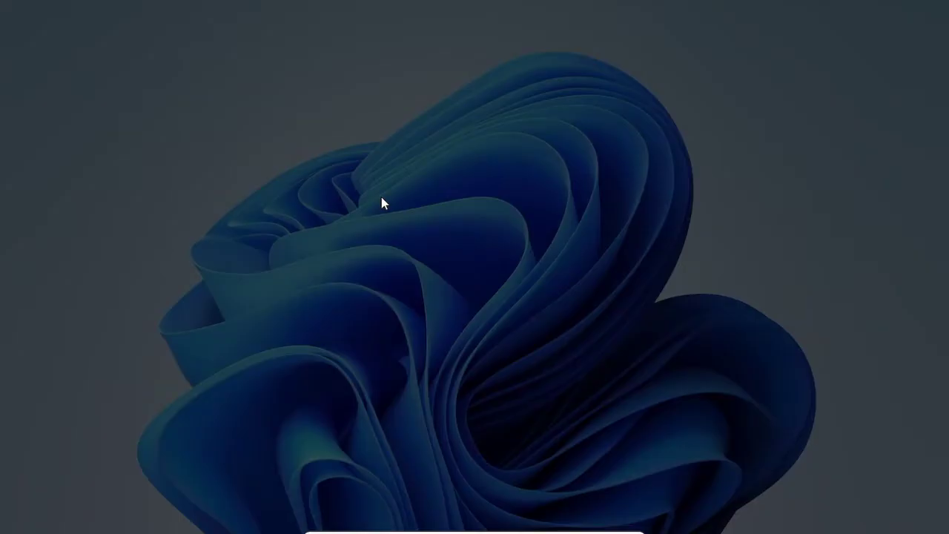
left_click(383, 372)
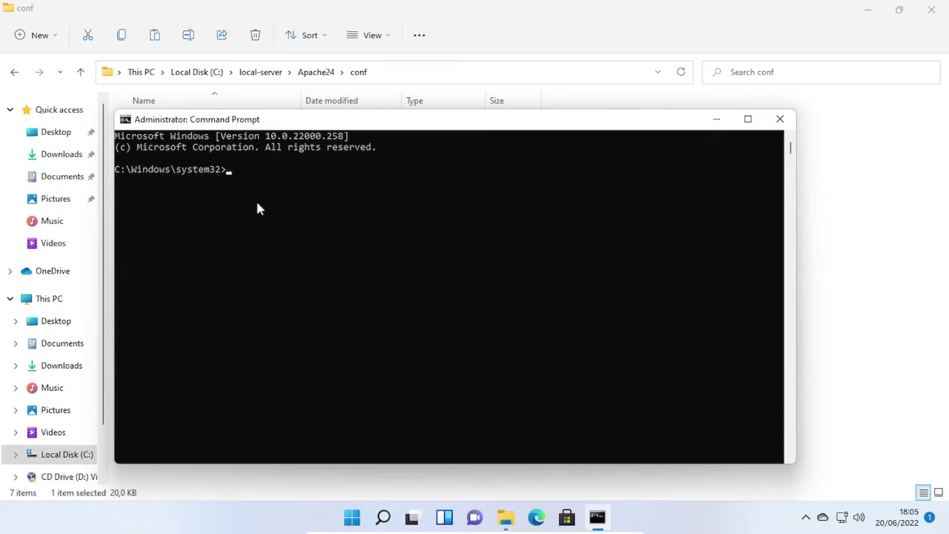
Change to the folder c:/local-server/Apache24/bin and try to install the Apache service with httpd.exe -k install
type("cd c:/local-server/Apache24/bin")
key("Return")
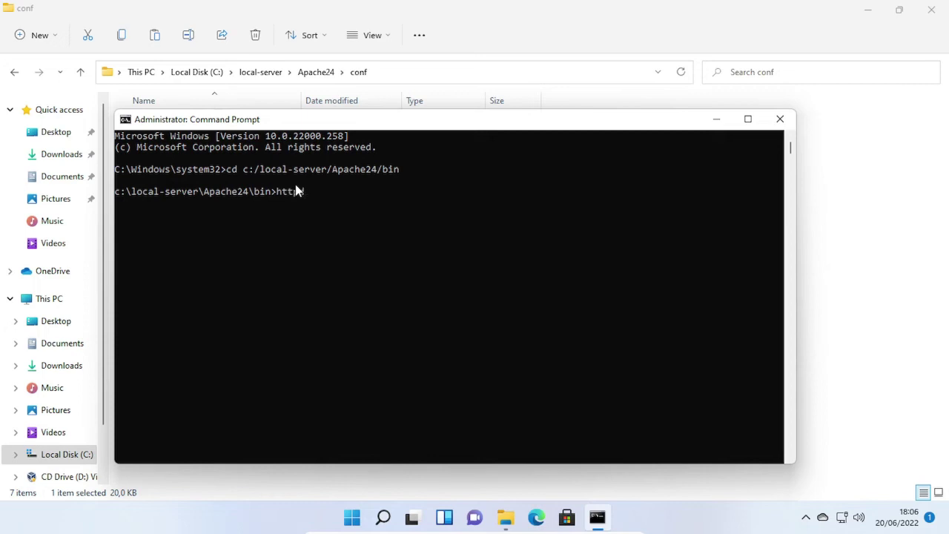
type("xe -k install")
key("Return")
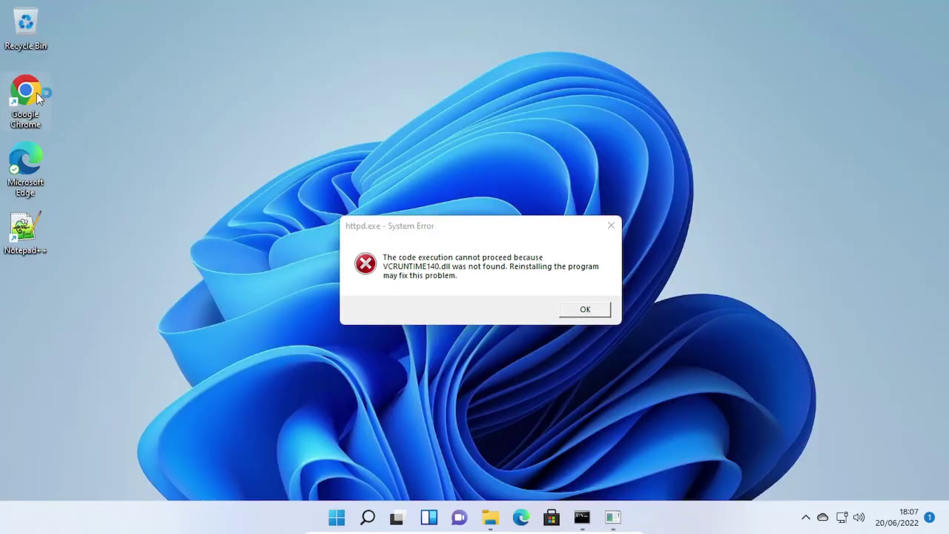
Open Google Chrome, dismiss the httpd.exe error and search for microsoft visual c++ redistributable
double_click(37, 93)
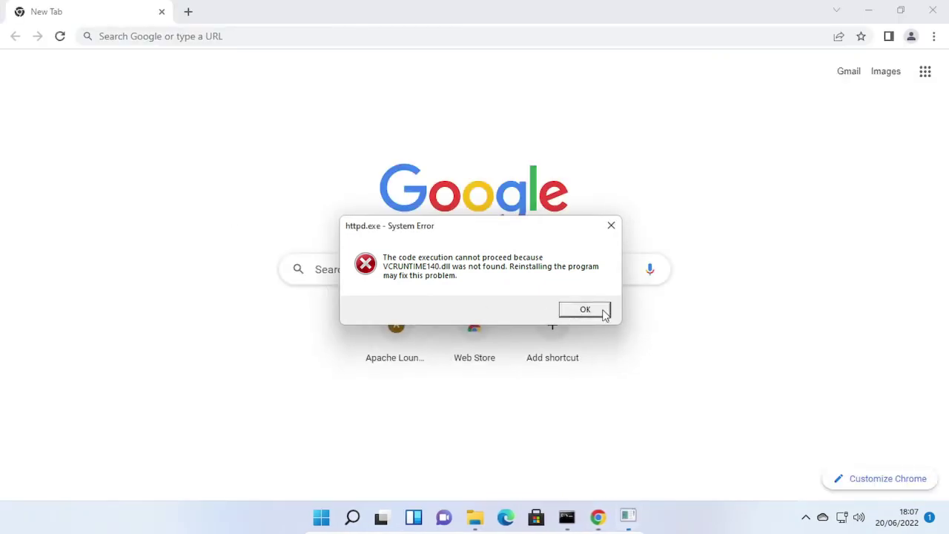
left_click(611, 226)
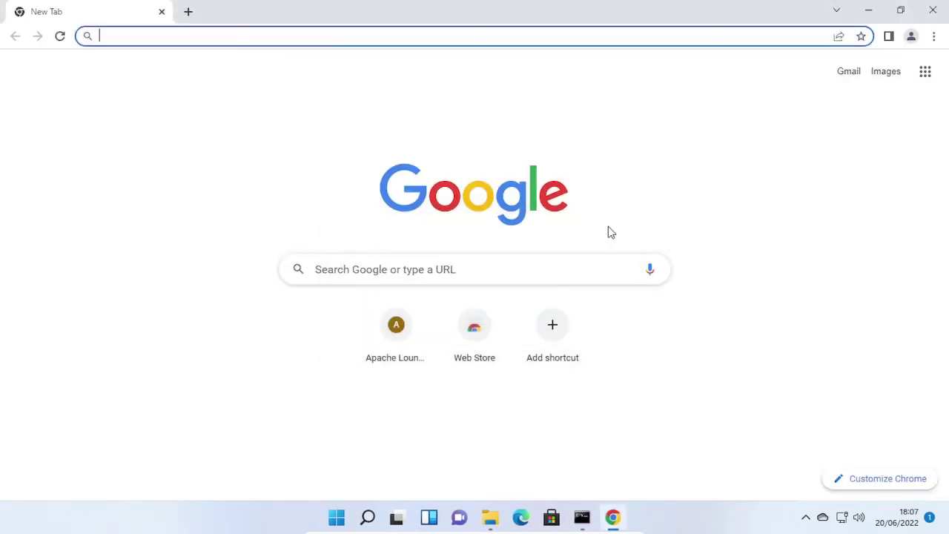
left_click(174, 37)
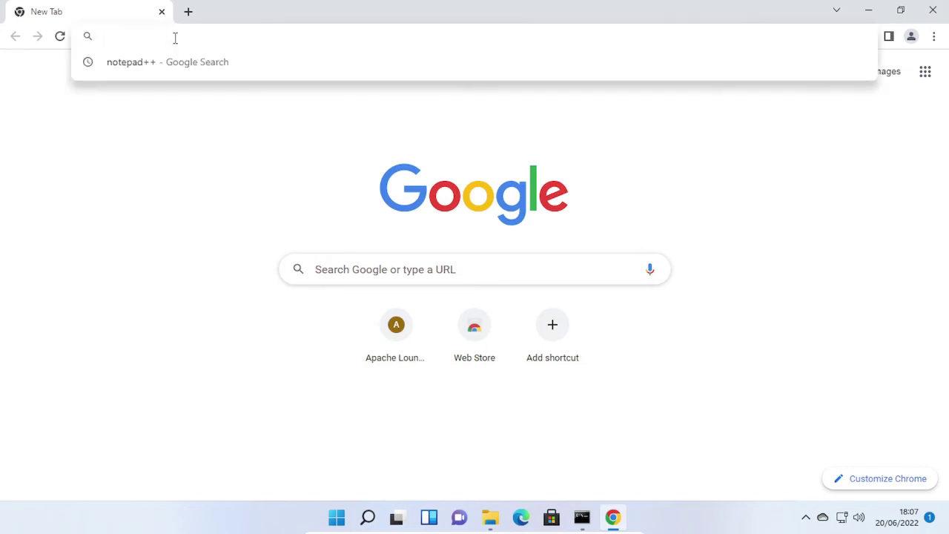
type("microsoft visual c++ red")
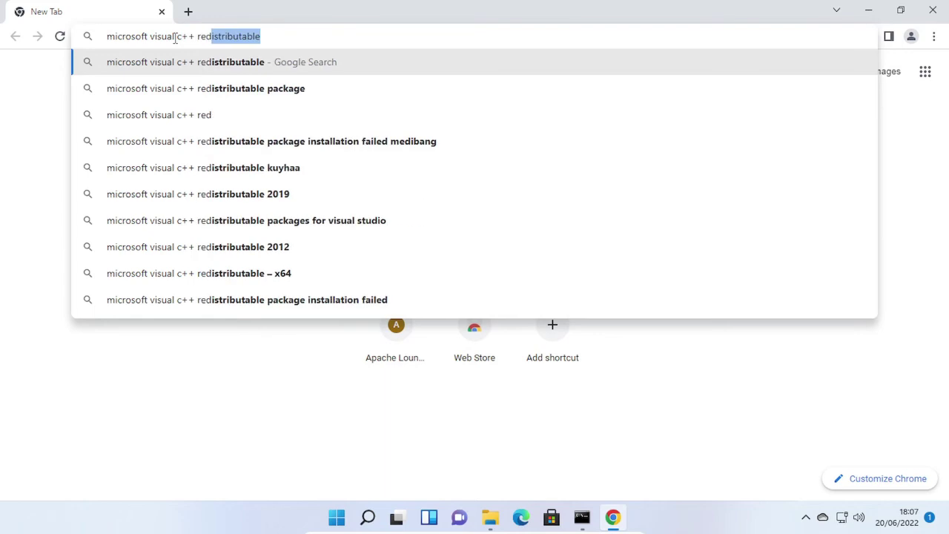
key("Return")
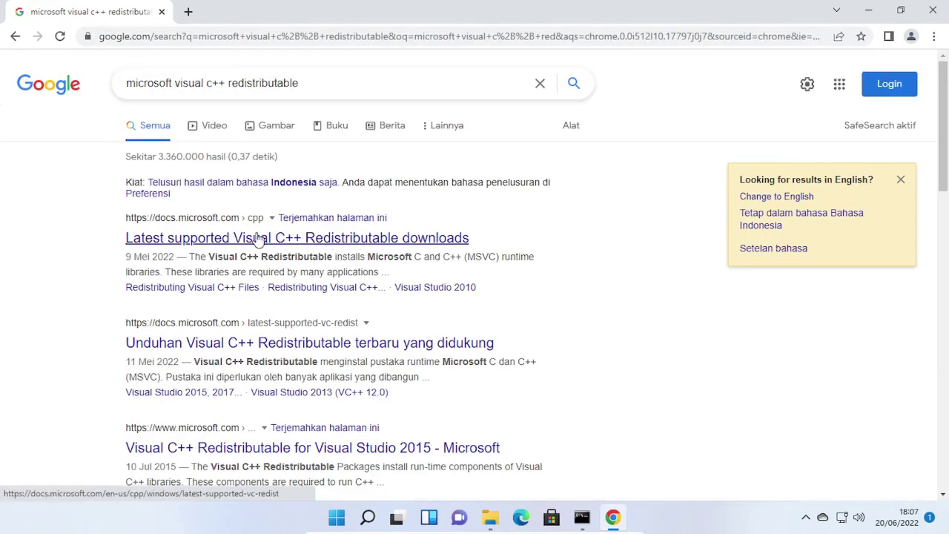
Open Microsoft's latest supported Visual C++ Redistributable downloads page and download the X64 package, vc_redist.x64.exe
left_click(250, 238)
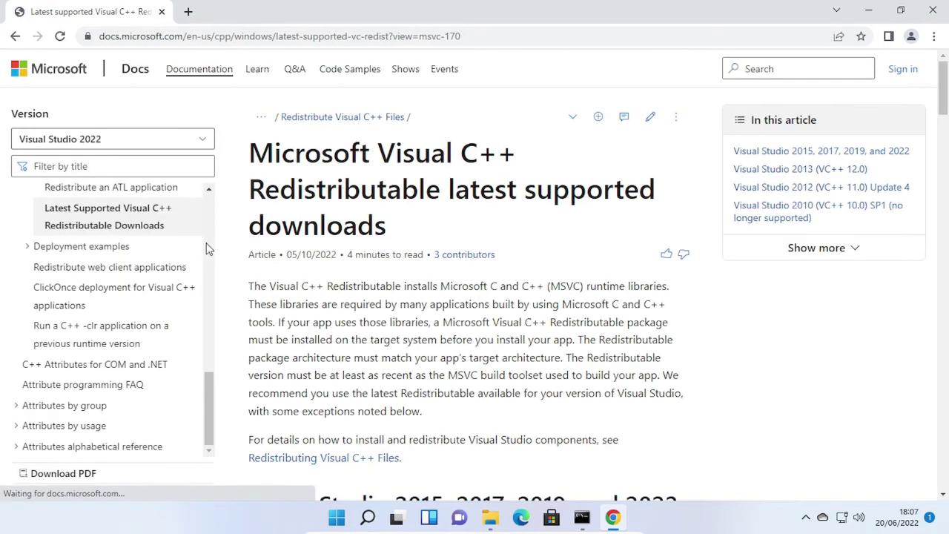
scroll(418, 282, "down", 5)
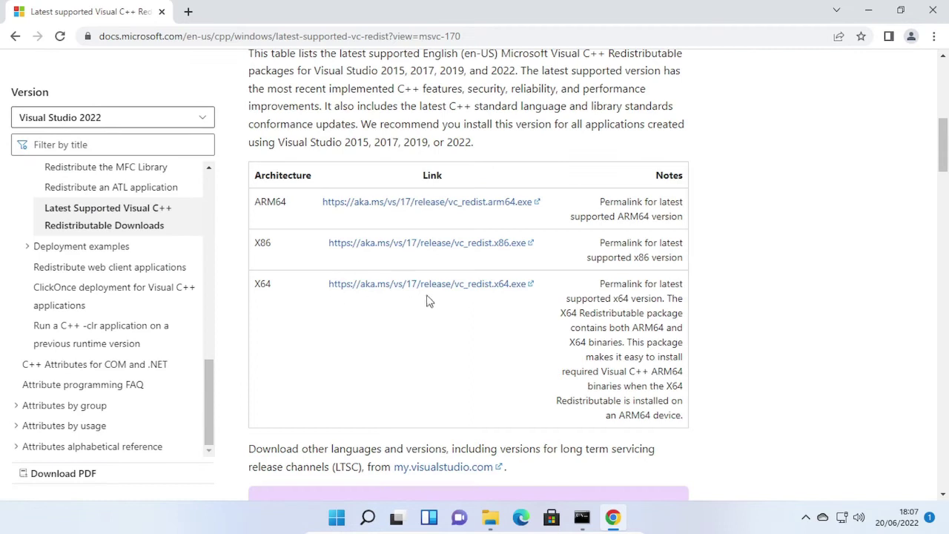
left_click(474, 288)
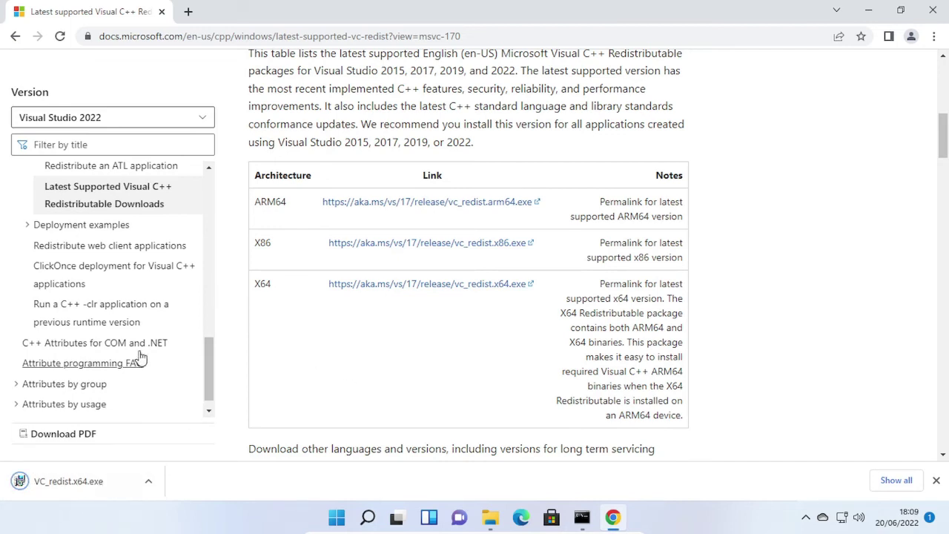
Run VC_redist.x64.exe, accept the license terms, install the redistributable and close its setup
left_click(86, 484)
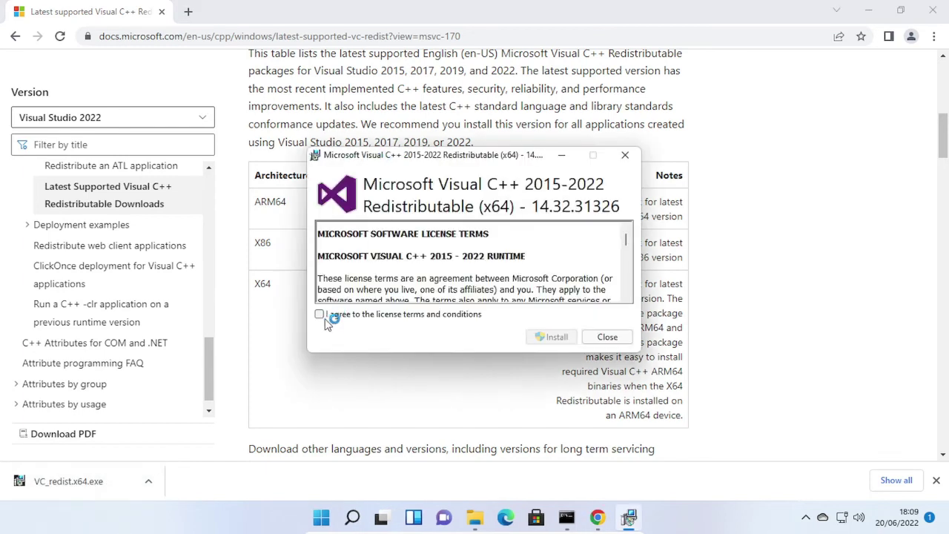
left_click(320, 315)
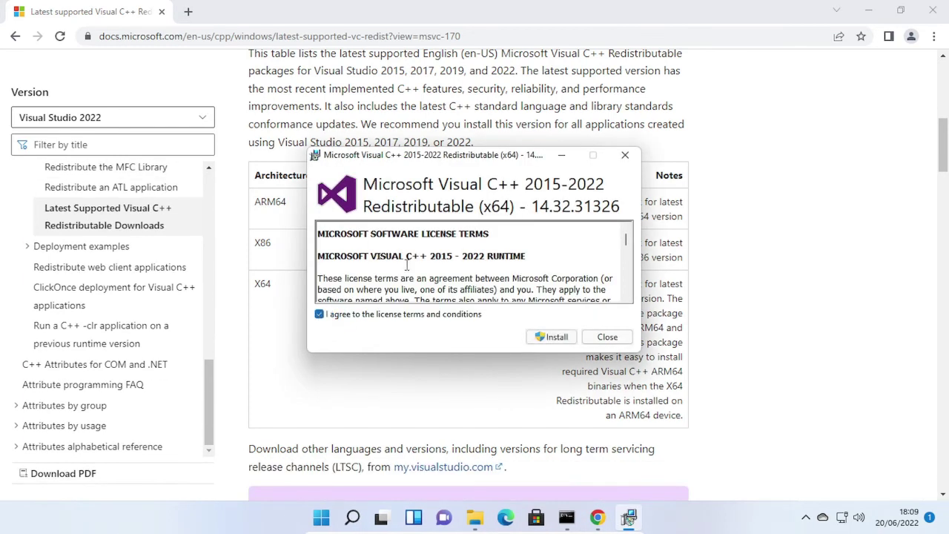
left_click(548, 337)
left_click(378, 380)
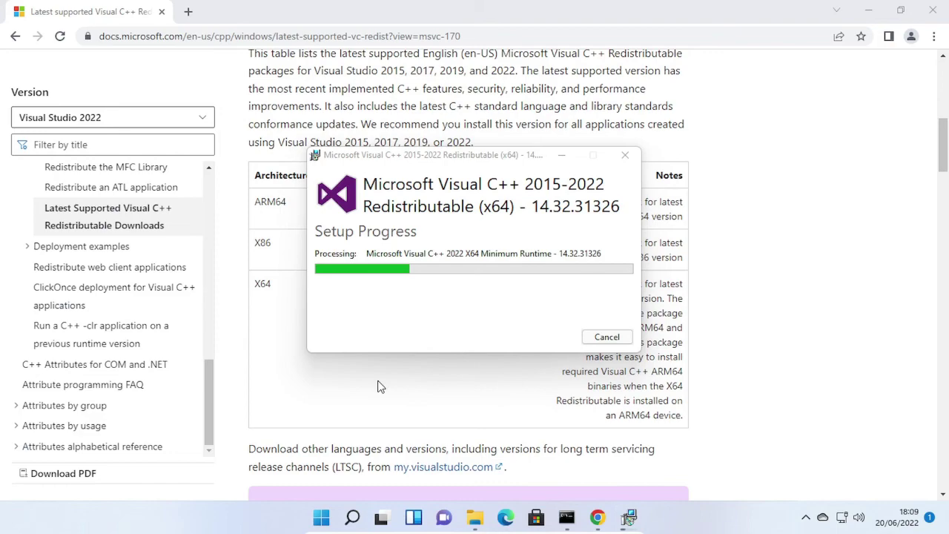
left_click(606, 335)
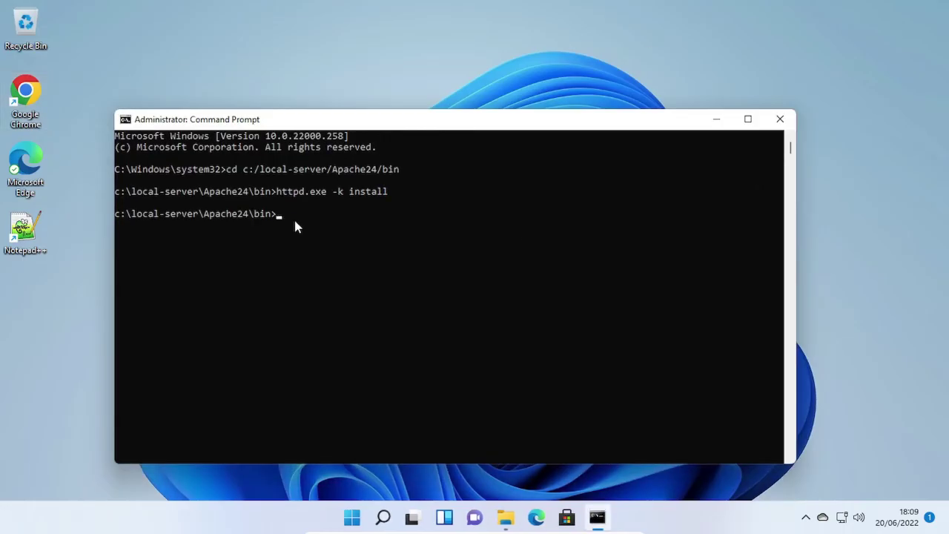
Install the Apache service from the Command Prompt with httpd.exe -k install
left_click(294, 215)
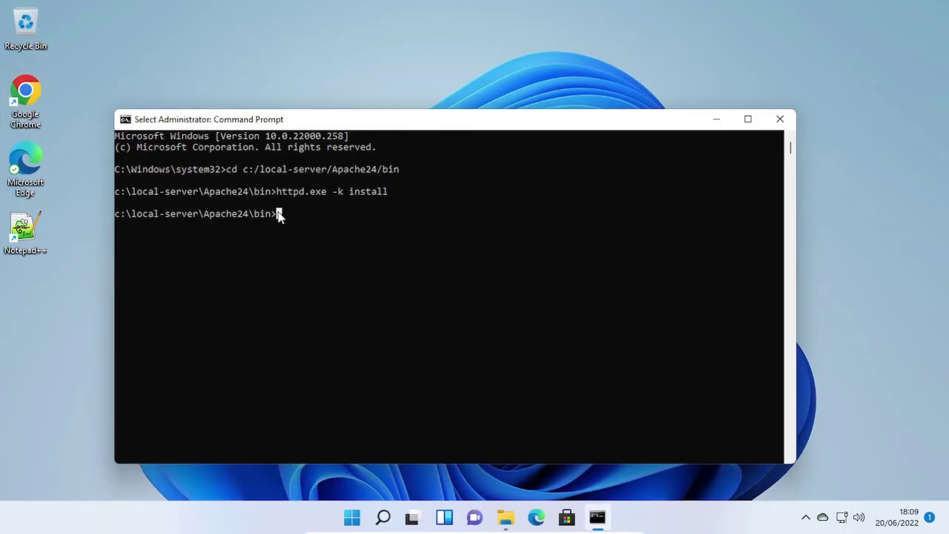
type("httpd.")
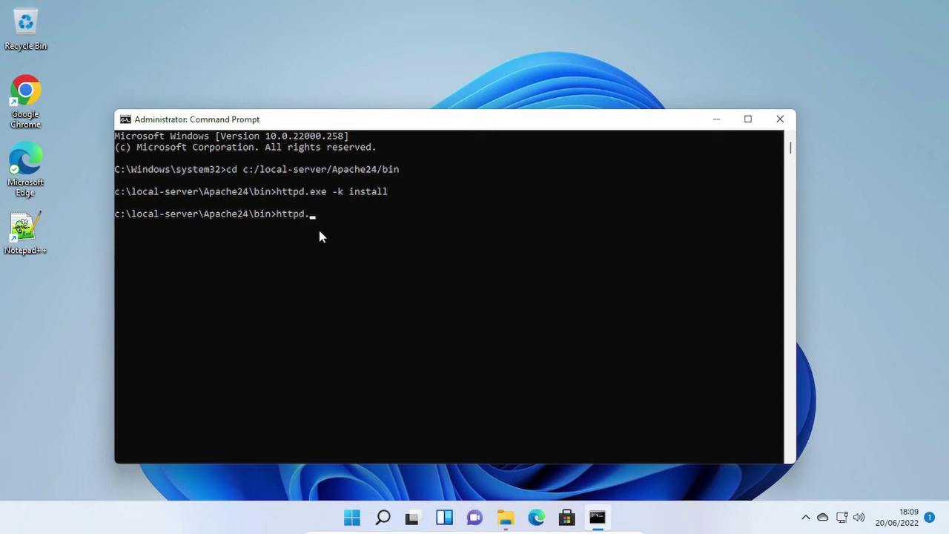
type("exe -k install")
key("Return")
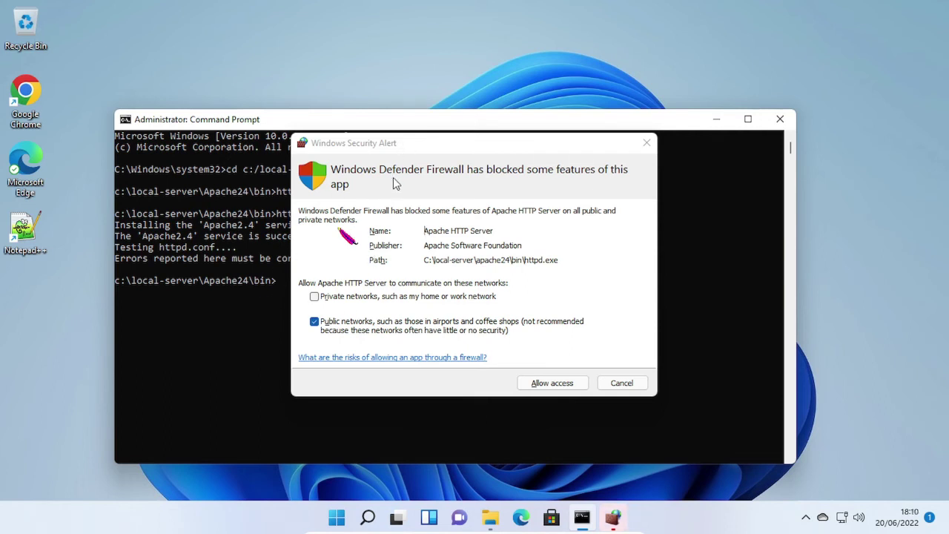
Allow Apache HTTP Server through the firewall on both private and public networks, and close the Command Prompt
left_click(314, 297)
left_click(314, 320)
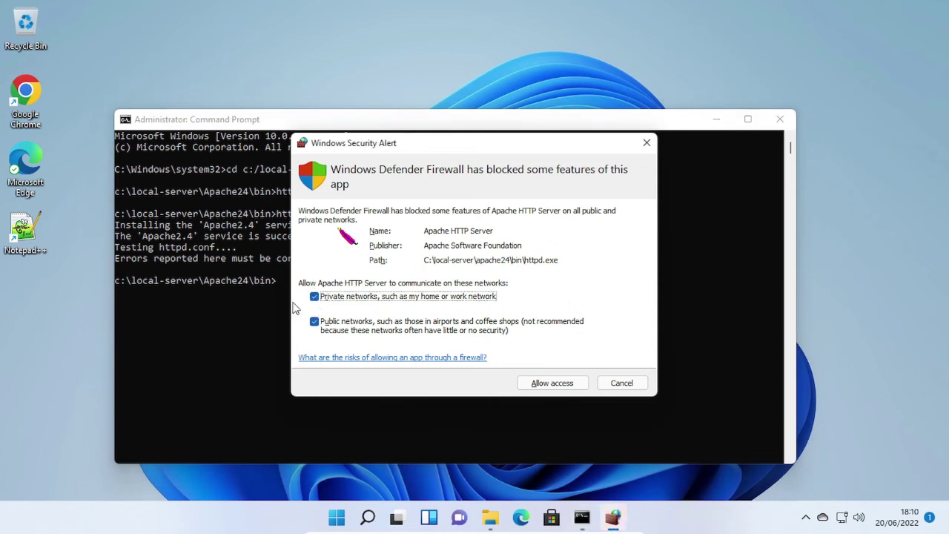
left_click(548, 386)
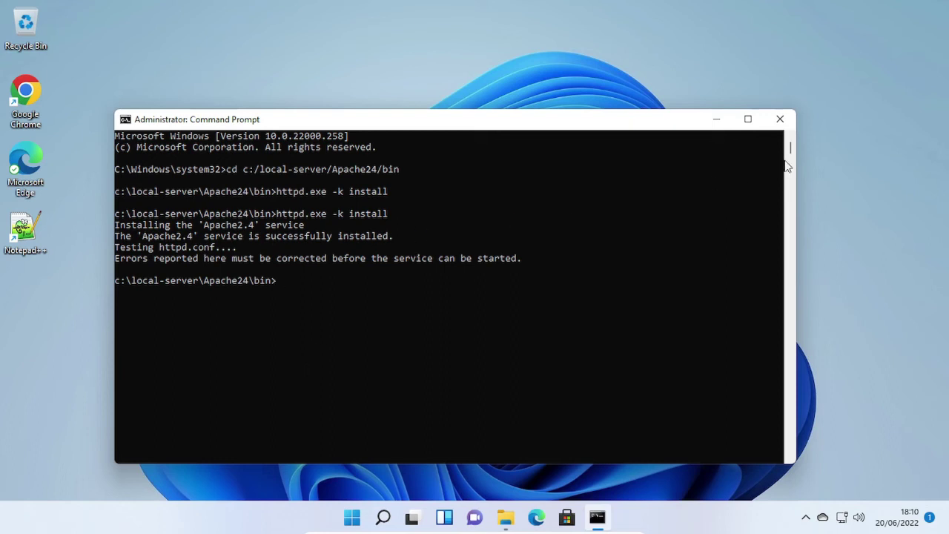
left_click(782, 119)
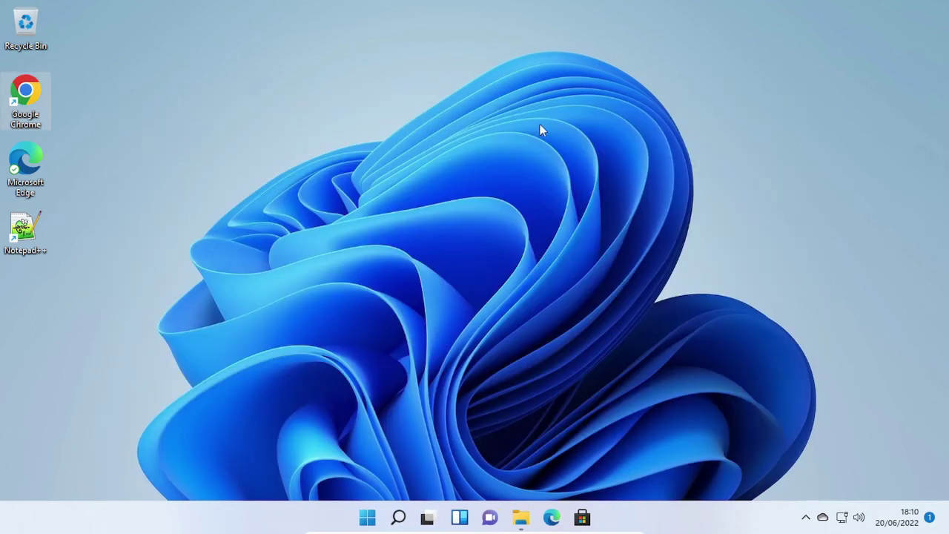
Search Windows for services and open the Services app
left_click(366, 525)
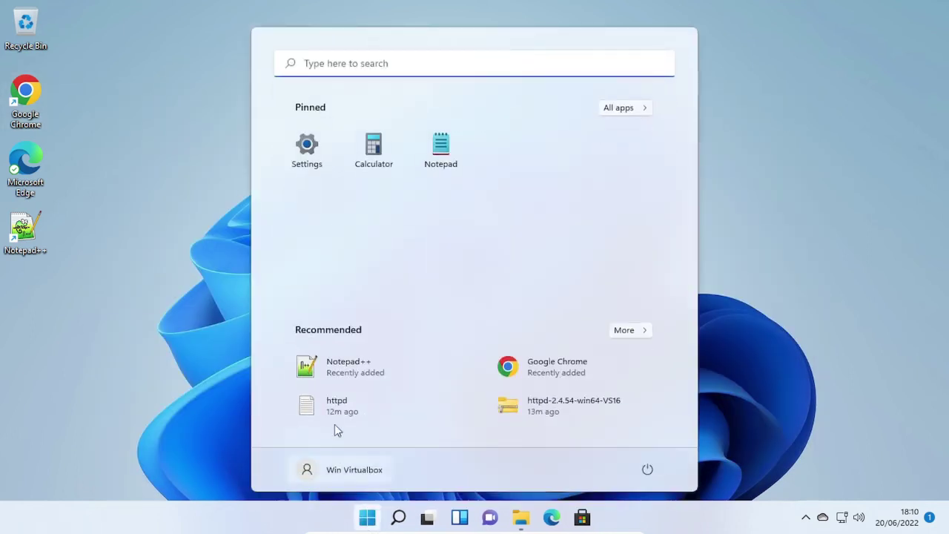
left_click(385, 65)
type("servic")
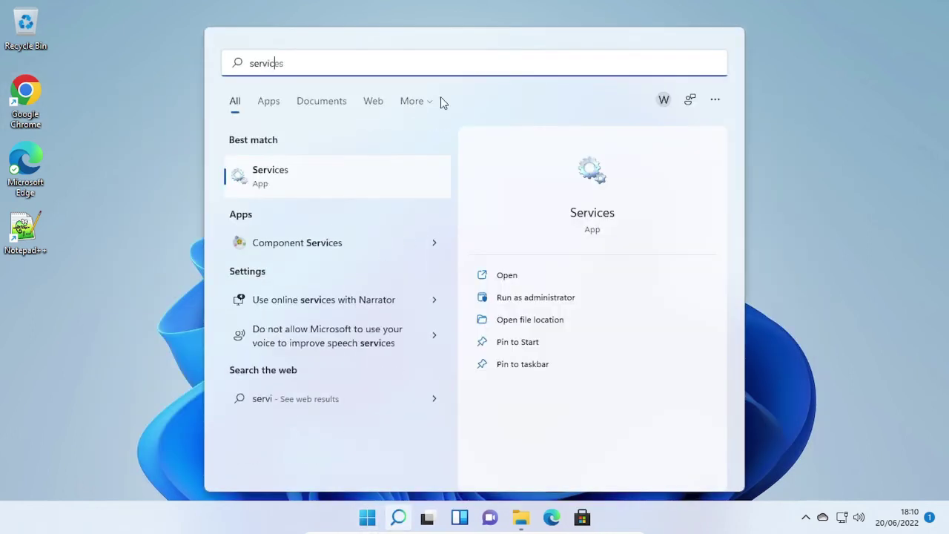
type("es")
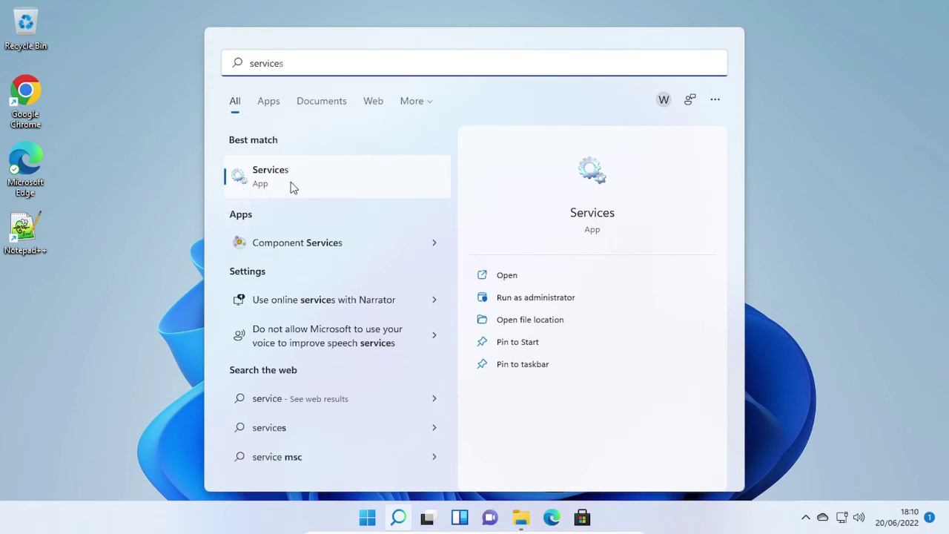
left_click(261, 180)
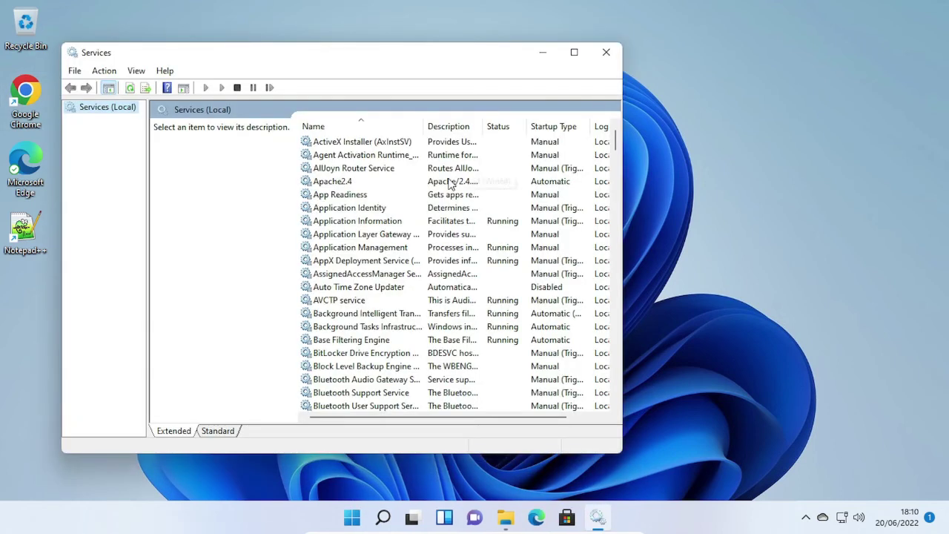
Start the Apache2.4 service and close the Services window
left_click(449, 181)
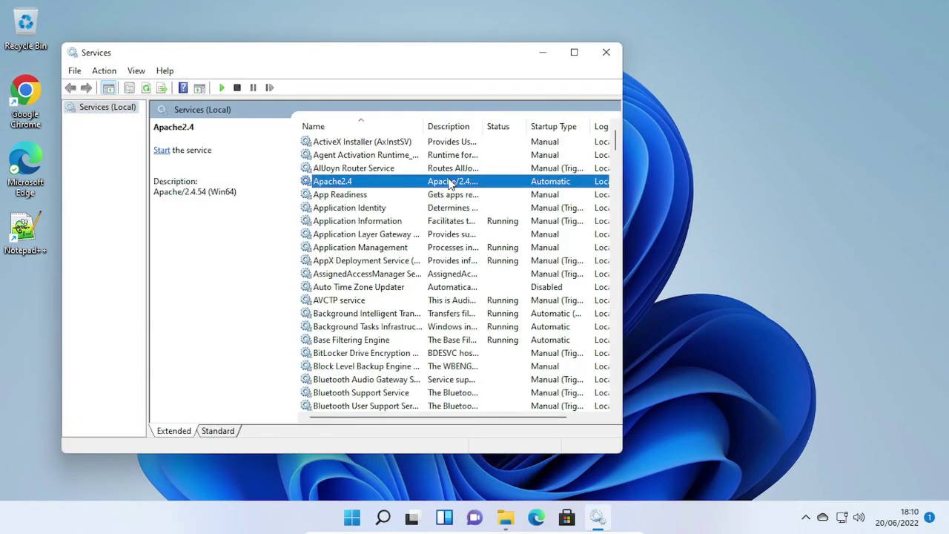
left_click(161, 151)
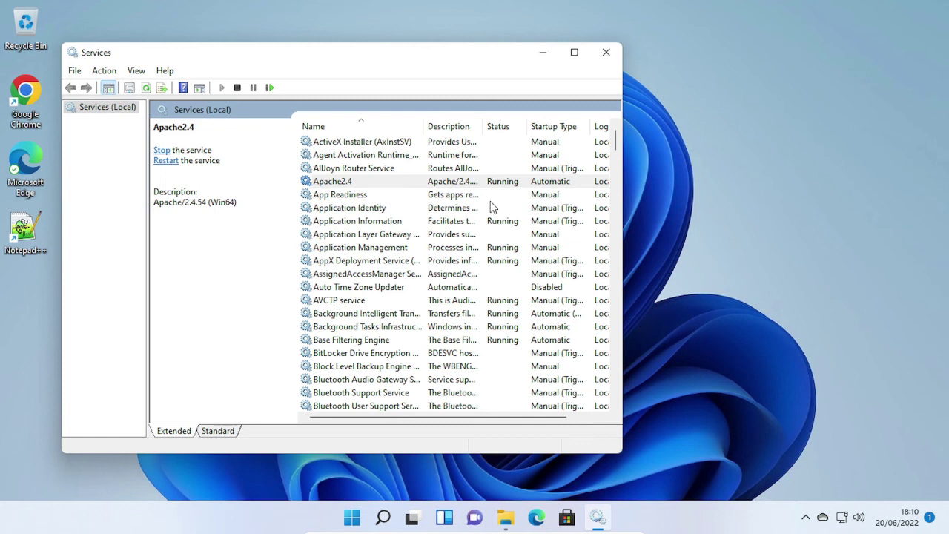
left_click(605, 57)
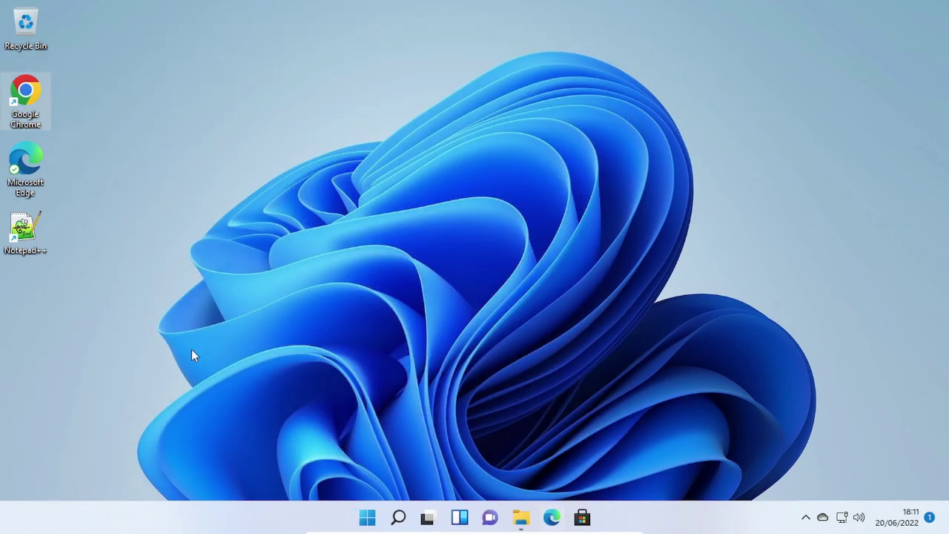
double_click(36, 88)
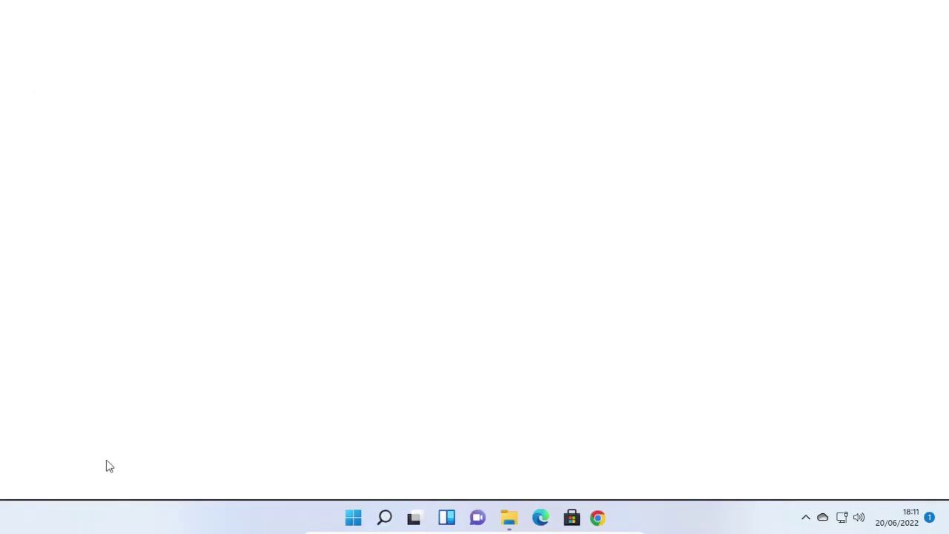
type("ht")
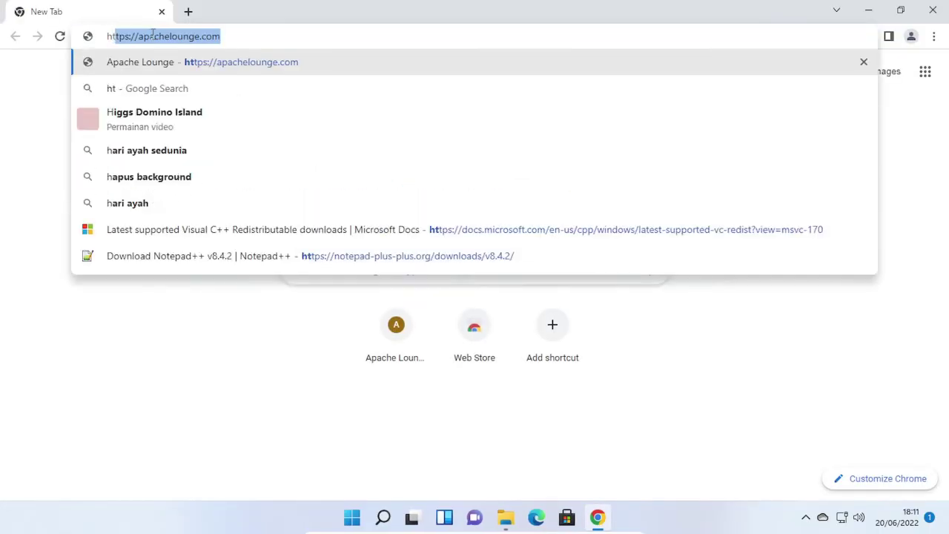
type("tp:")
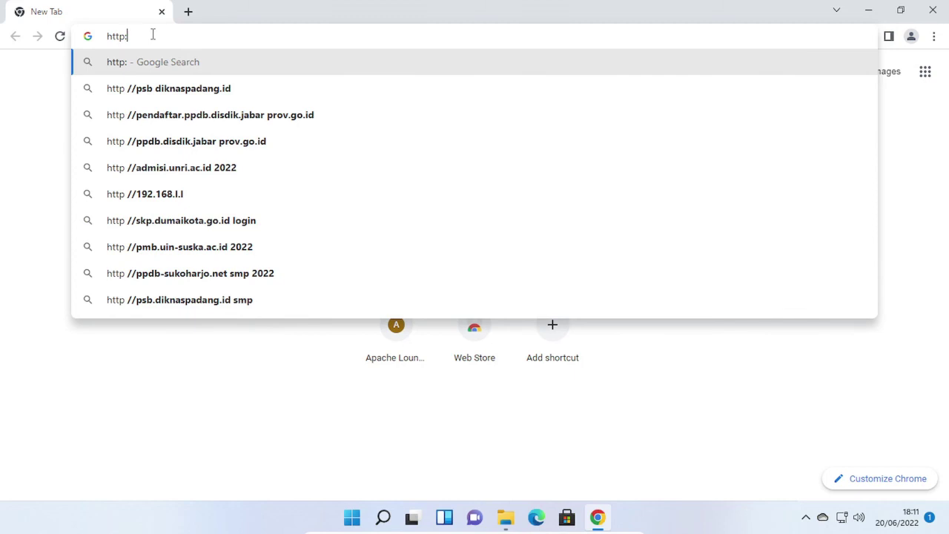
type("//localhost")
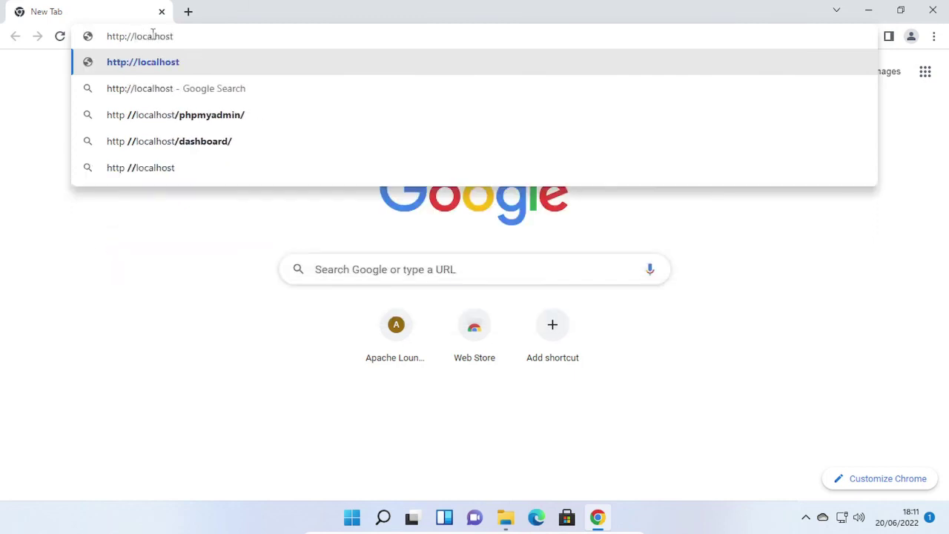
key("BackSpace")
key("BackSpace")
key("BackSpace")
key("BackSpace")
key("BackSpace")
key("BackSpace")
key("BackSpace")
type("calhost")
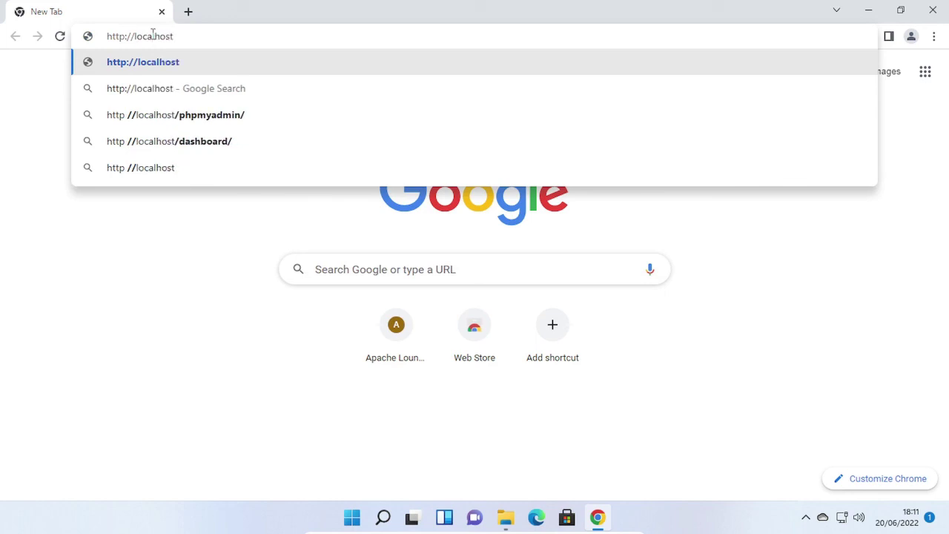
key("Return")
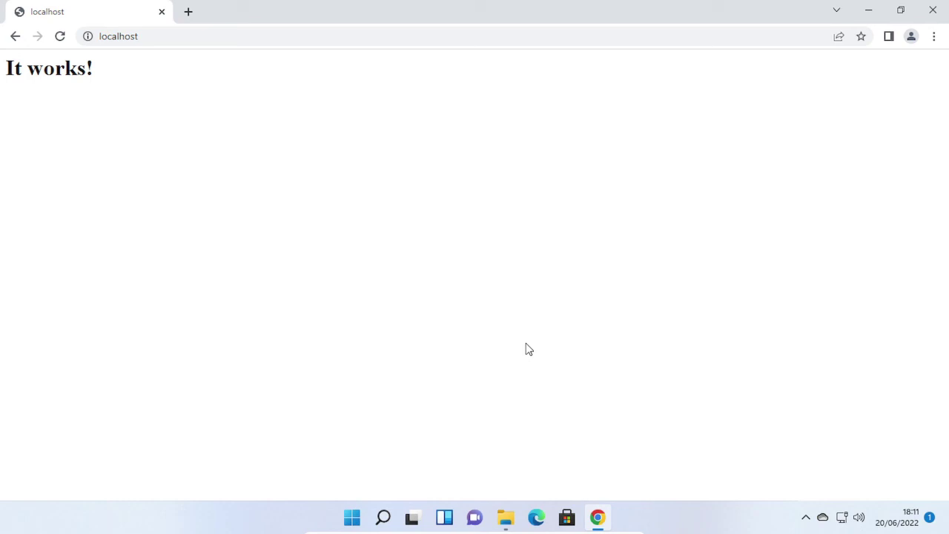
mouse_move(566, 527)
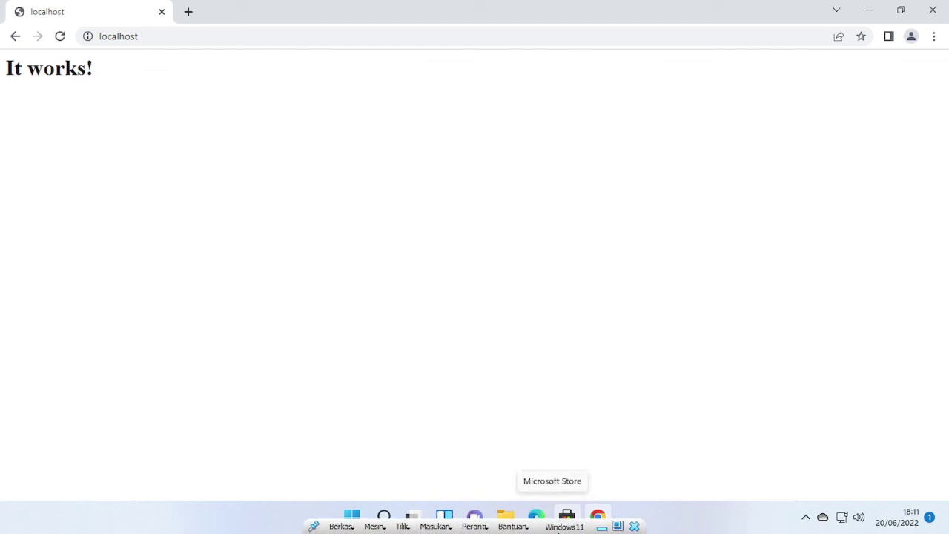
left_click(616, 526)
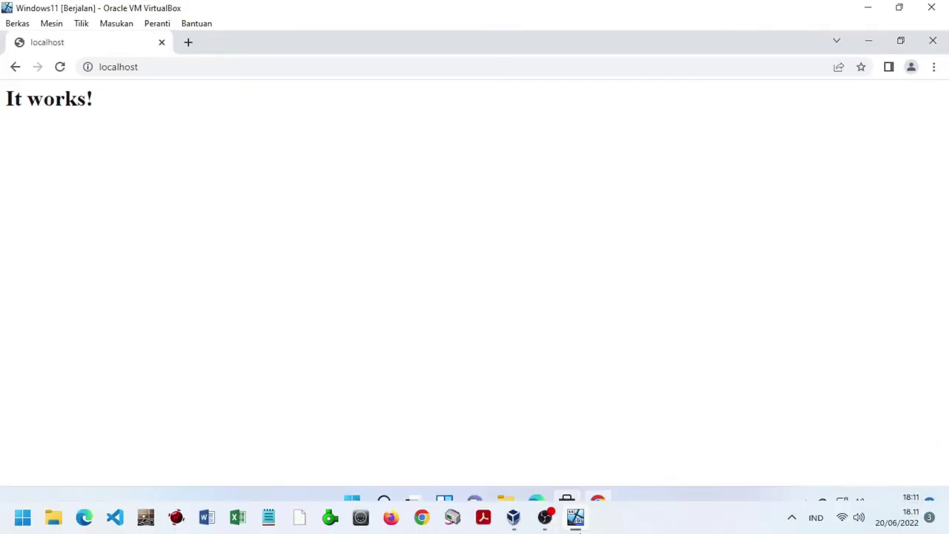
left_click(545, 519)
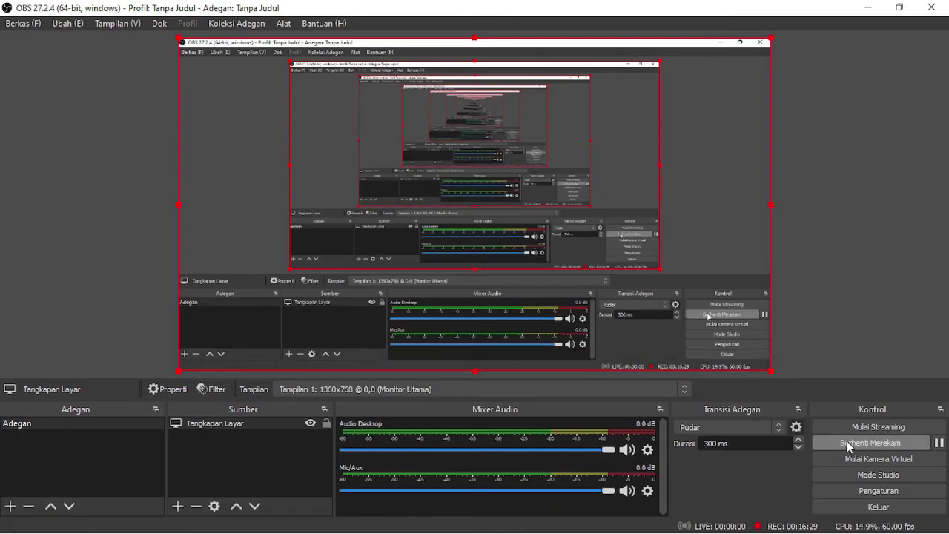
left_click(853, 442)
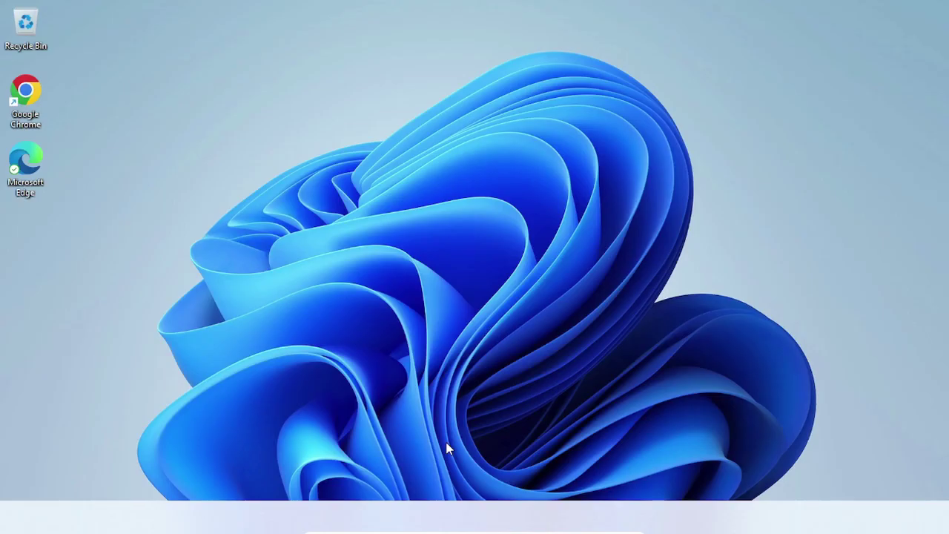